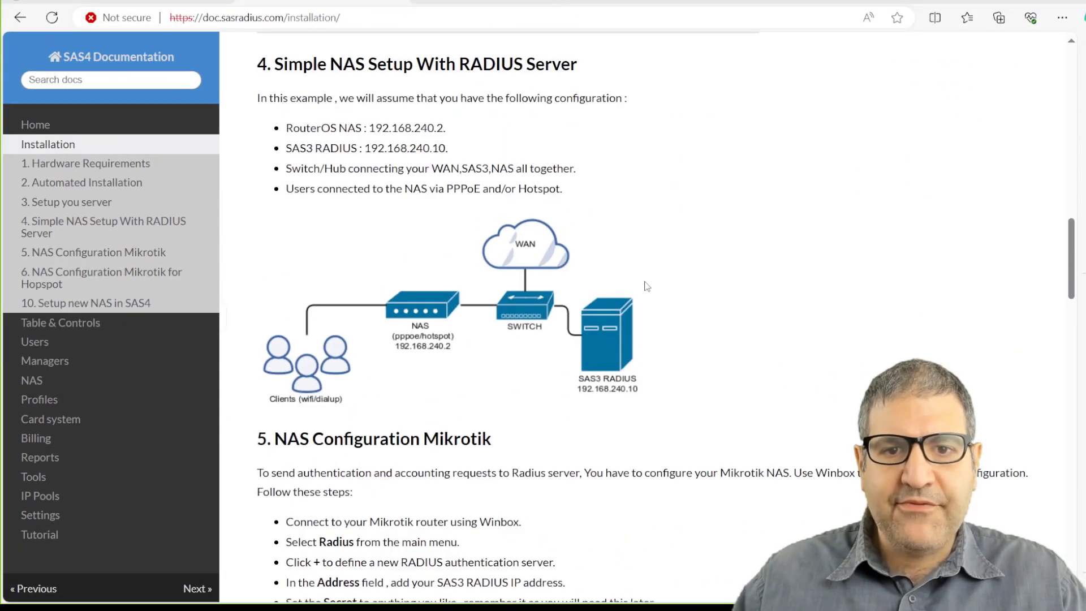
Sign in to the SAS Radius admin panel at 10.0.0.254 with the admin password.
{"action": "scroll", "coordinate": [381, 143], "scroll_direction": "down", "scroll_amount": 2}
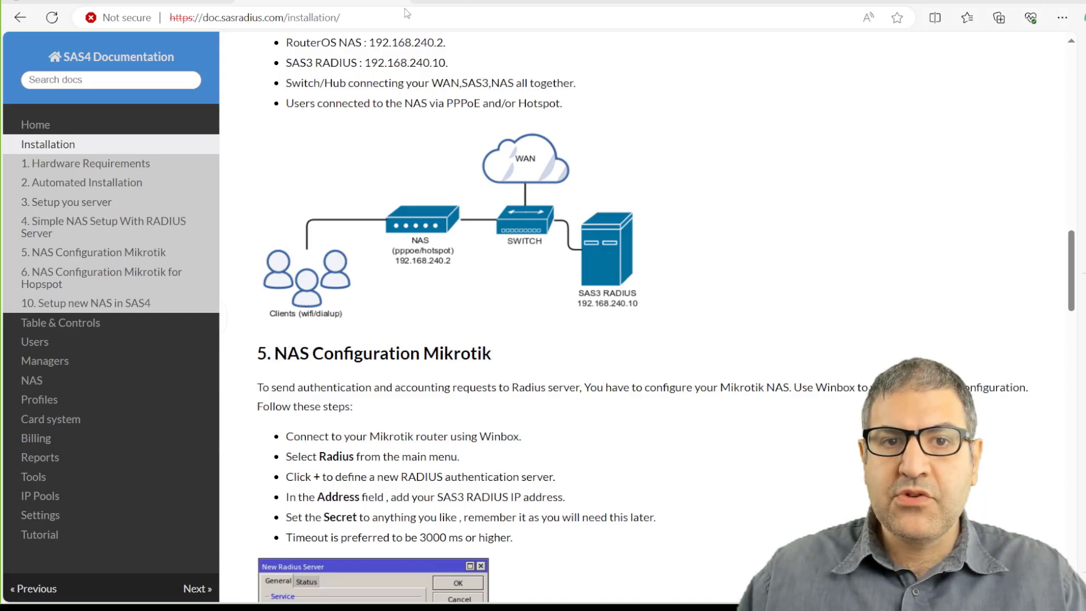
{"action": "left_click", "coordinate": [147, 2]}
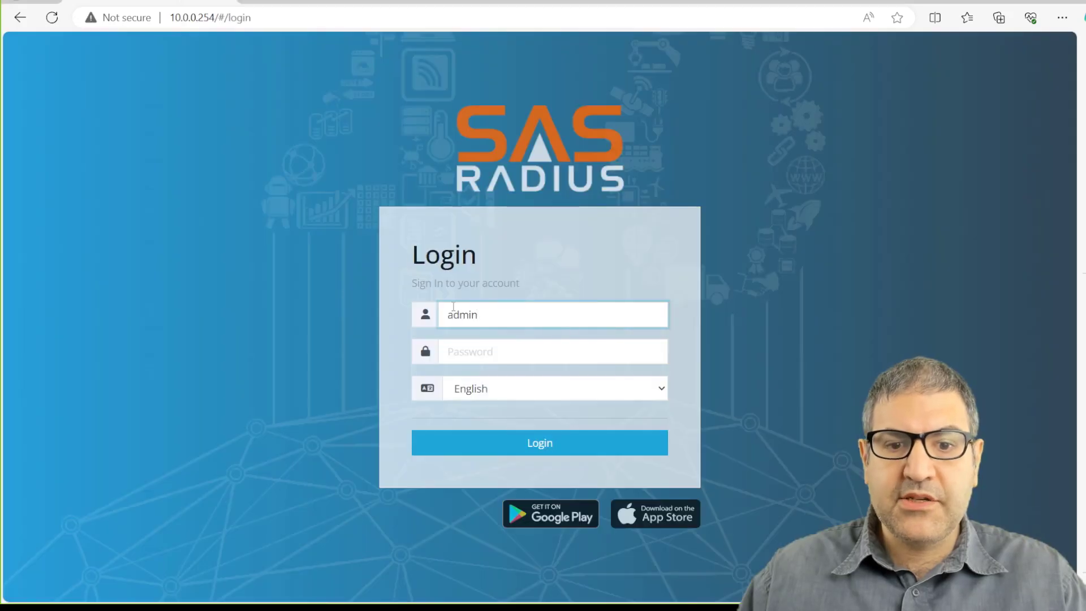
{"action": "left_click", "coordinate": [493, 352]}
{"action": "type", "text": "admin123"}
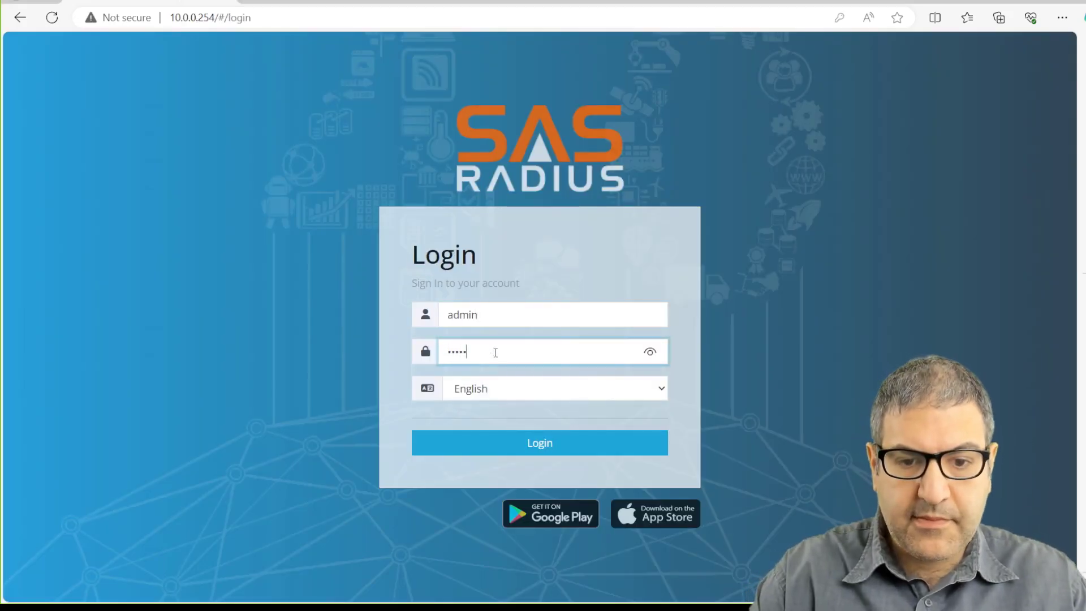
{"action": "key", "text": "Return"}
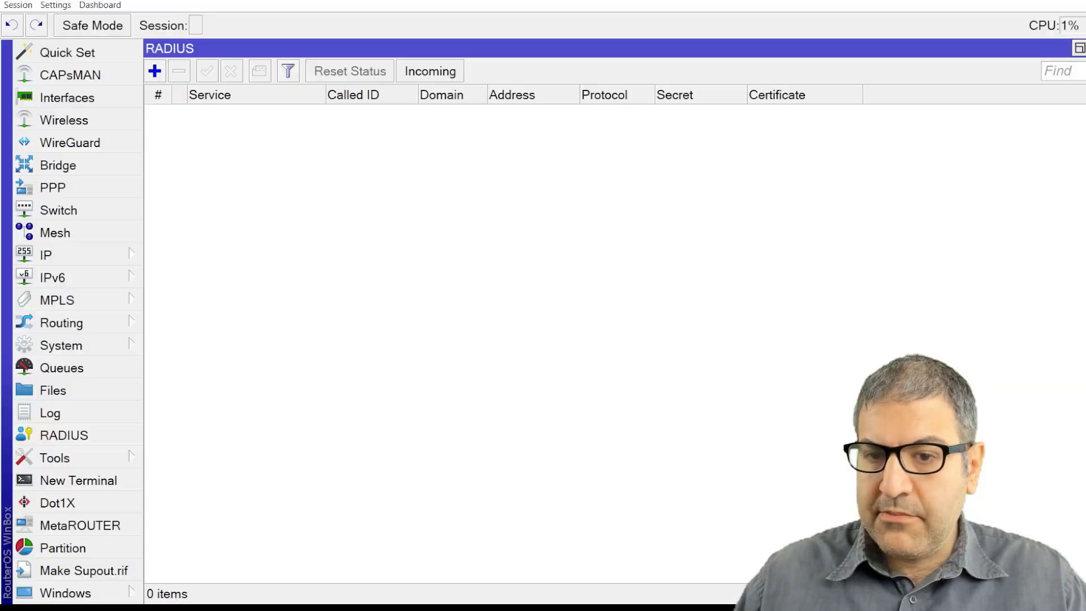
Disconnect WinBox and reconnect to the MikroTik neighbour at 10.0.0.101.
{"action": "left_click", "coordinate": [19, 6]}
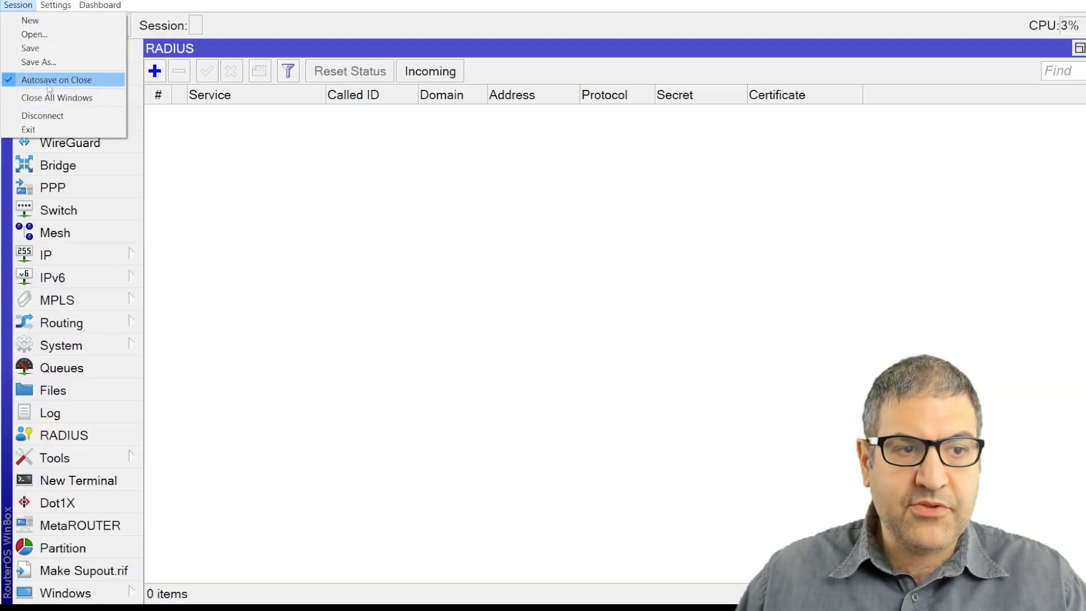
{"action": "left_click", "coordinate": [59, 116]}
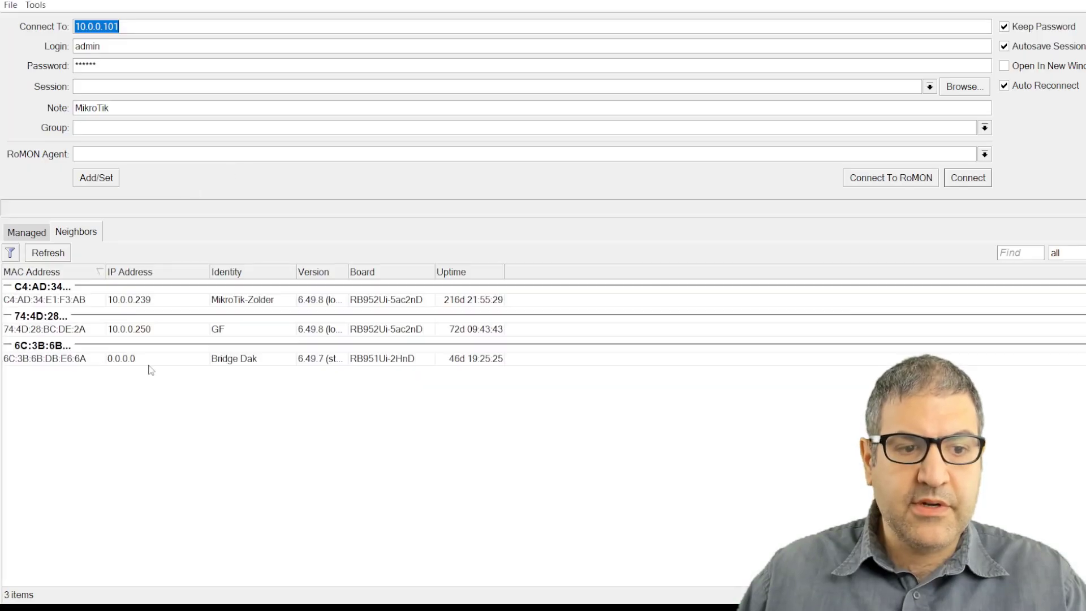
{"action": "left_click", "coordinate": [132, 421]}
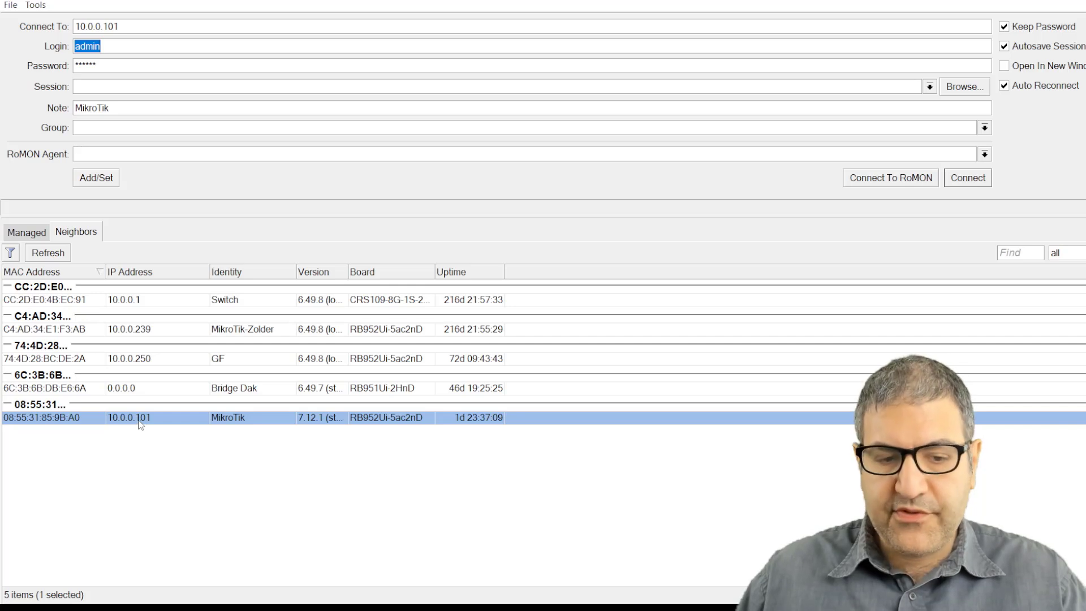
{"action": "left_click", "coordinate": [32, 421]}
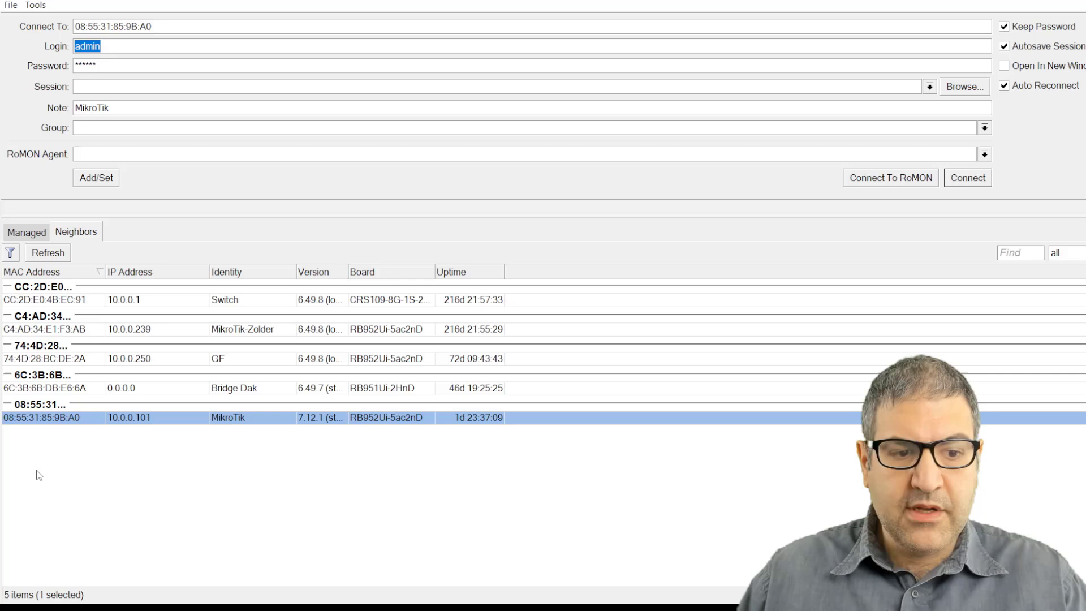
{"action": "left_click", "coordinate": [150, 421]}
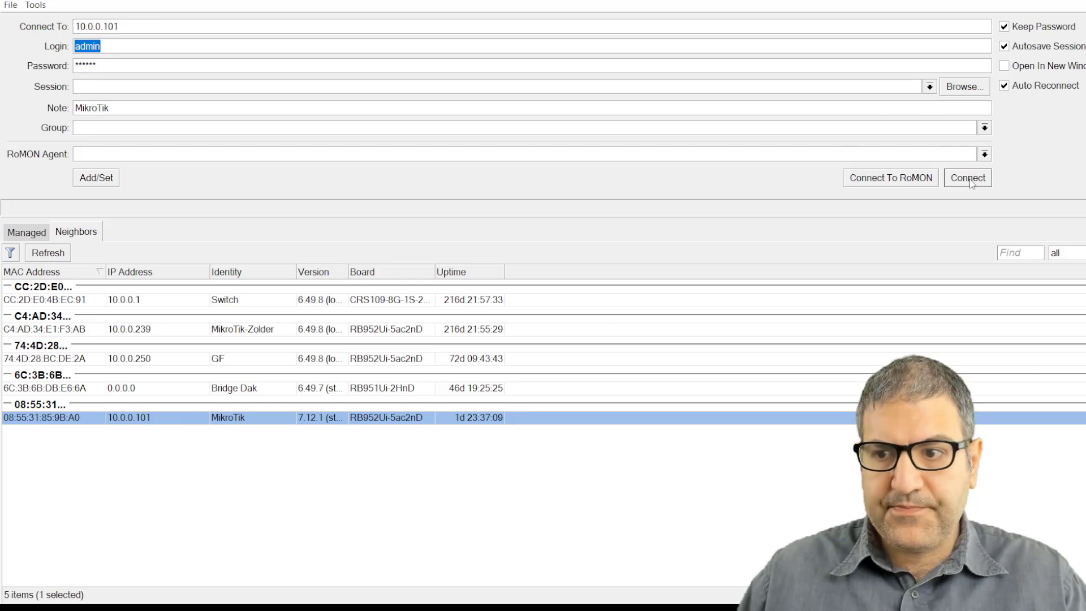
{"action": "left_click", "coordinate": [968, 179]}
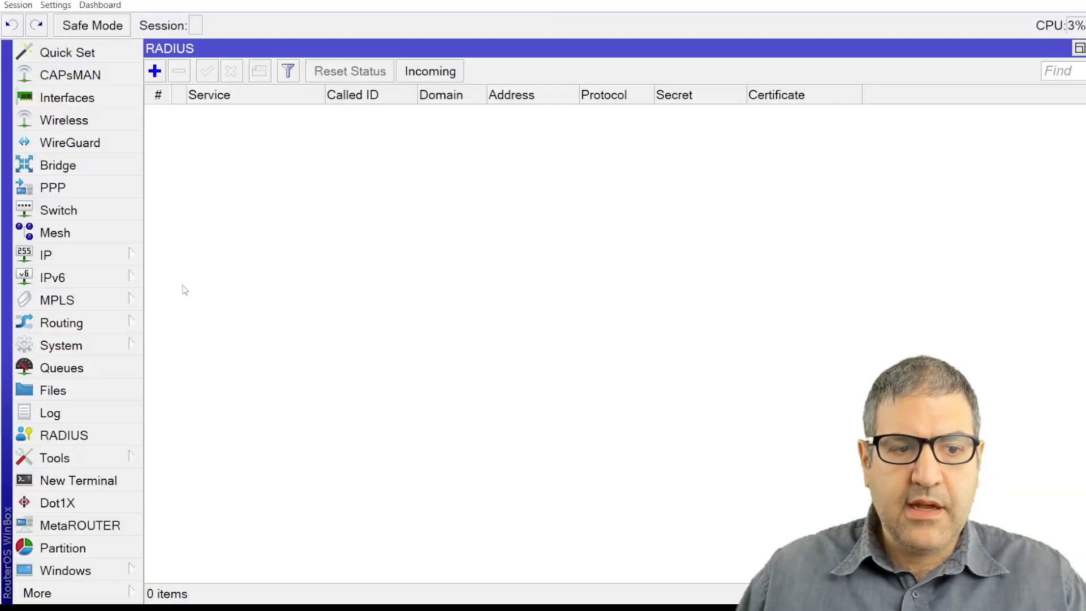
In a new router terminal, ping google.com, then ping the SAS server 10.0.0.254.
{"action": "left_click", "coordinate": [98, 481]}
{"action": "type", "text": "p"}
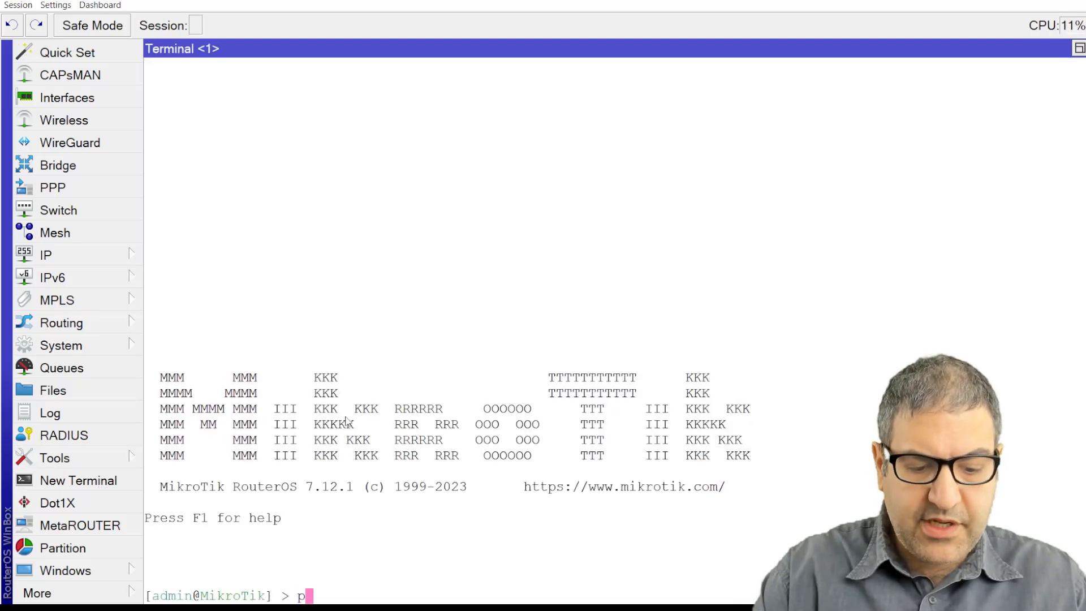
{"action": "type", "text": "ing google.com"}
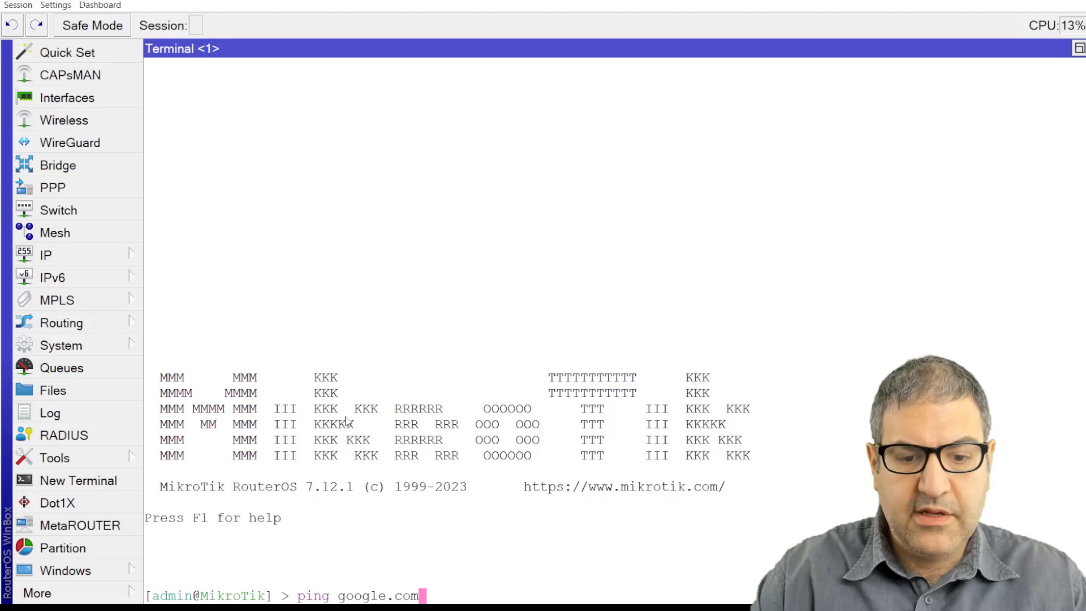
{"action": "key", "text": "Return"}
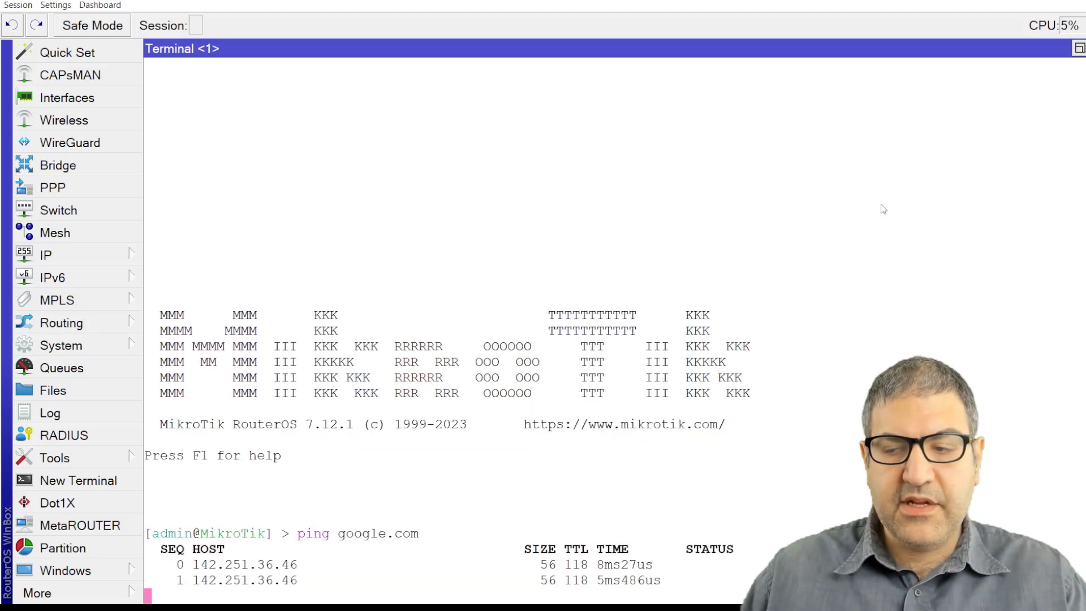
{"action": "key", "text": "ctrl+c"}
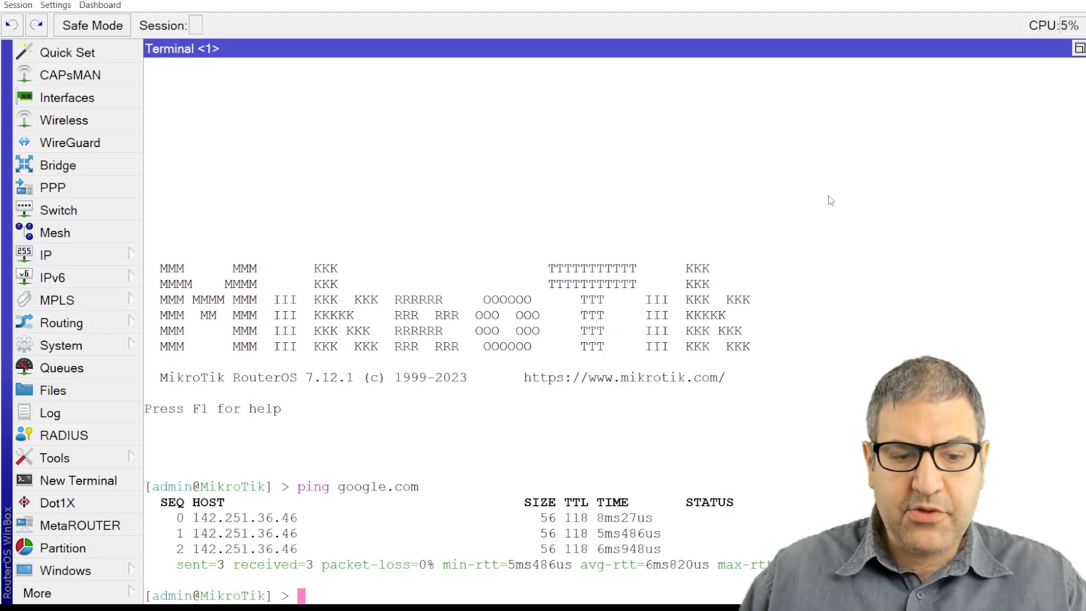
{"action": "type", "text": "ping 10.0"}
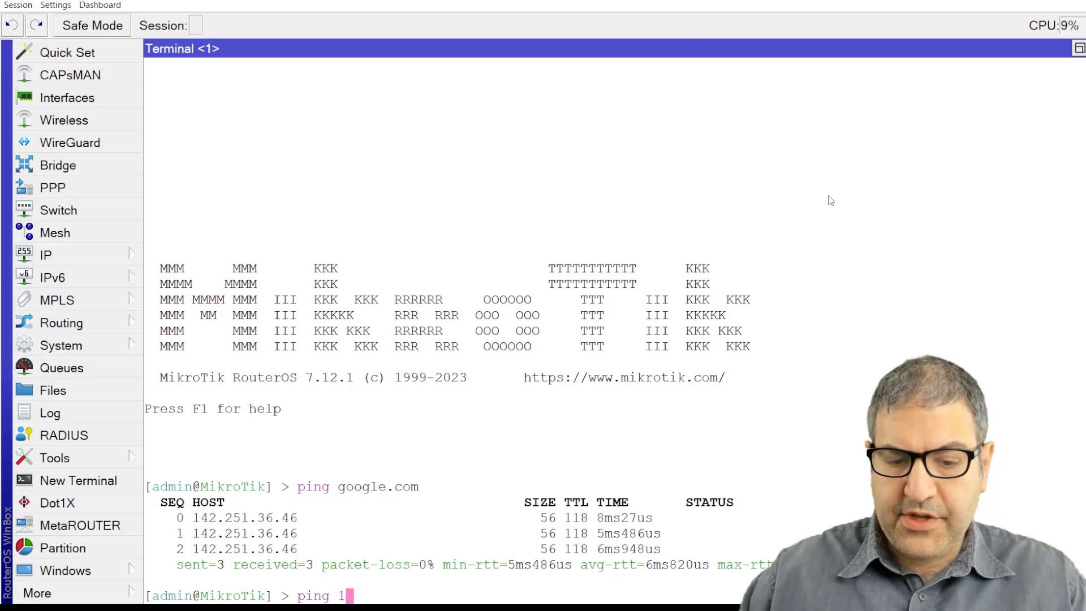
{"action": "type", "text": ".0.254"}
{"action": "key", "text": "Return"}
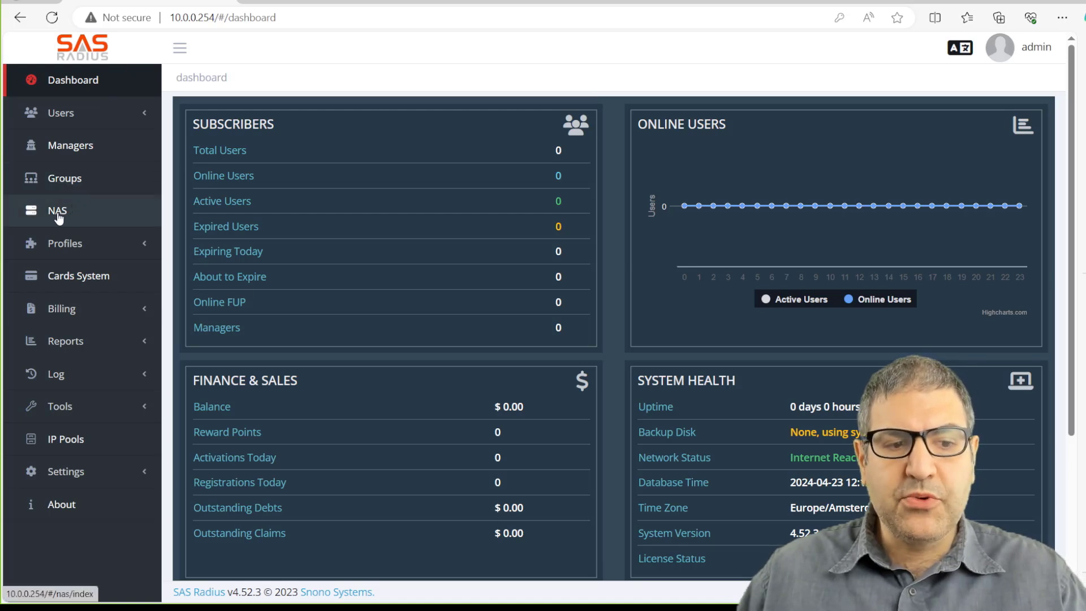
Open the general settings page, leaving the base currency as US Dollar.
{"action": "left_click", "coordinate": [67, 473]}
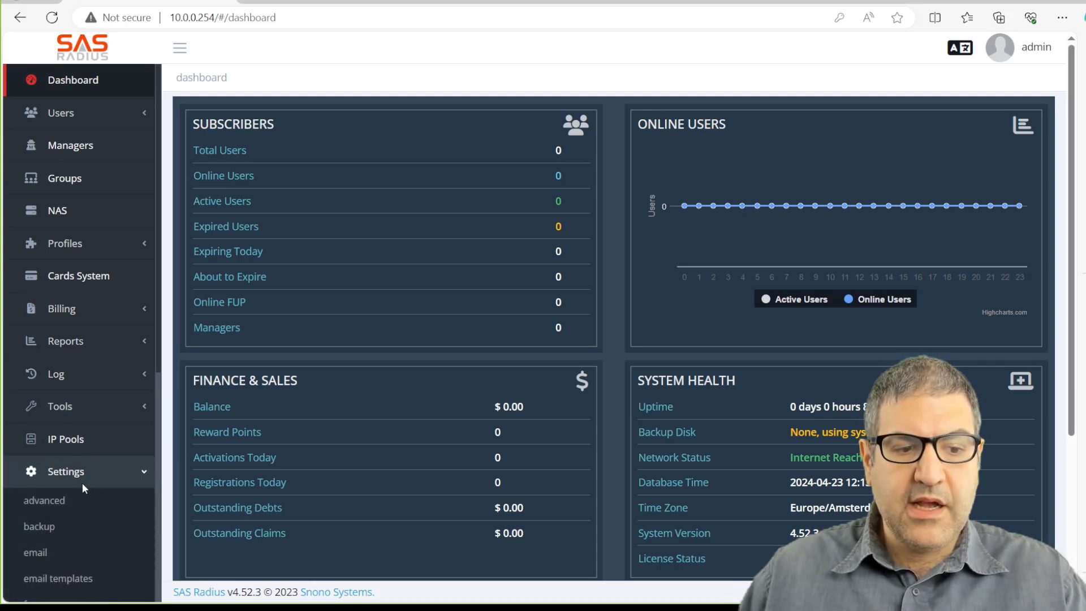
{"action": "scroll", "coordinate": [82, 483], "scroll_direction": "down", "scroll_amount": 3}
{"action": "left_click", "coordinate": [84, 496]}
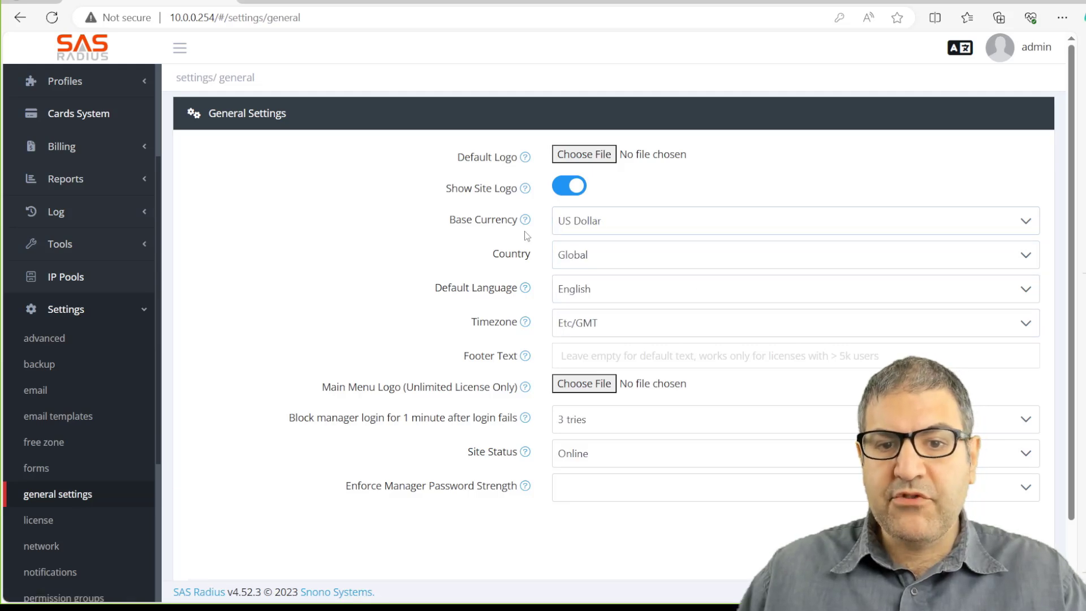
{"action": "left_click", "coordinate": [632, 226]}
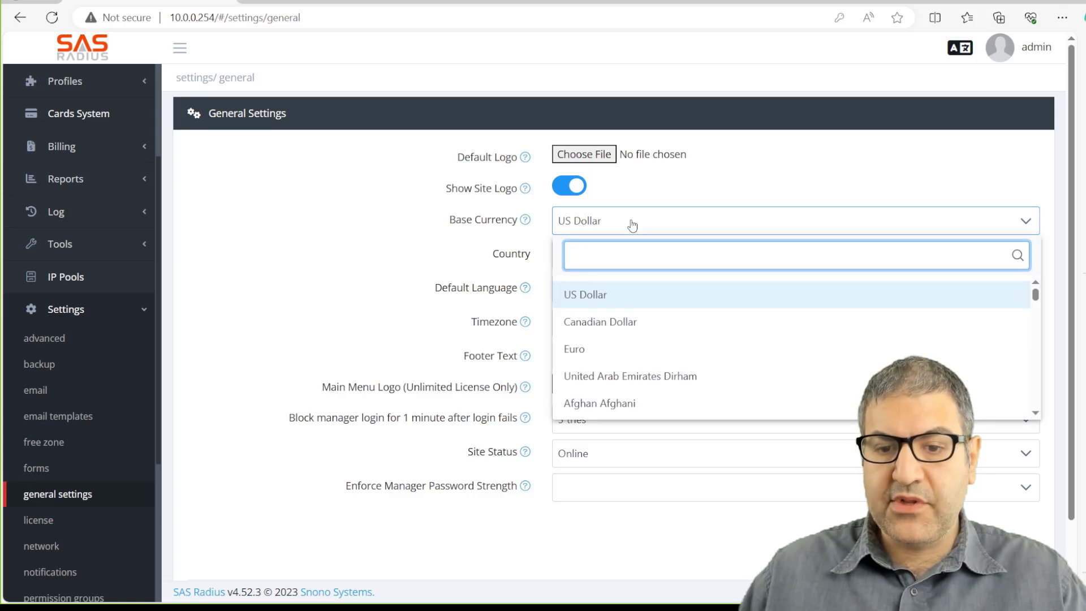
{"action": "left_click", "coordinate": [632, 226]}
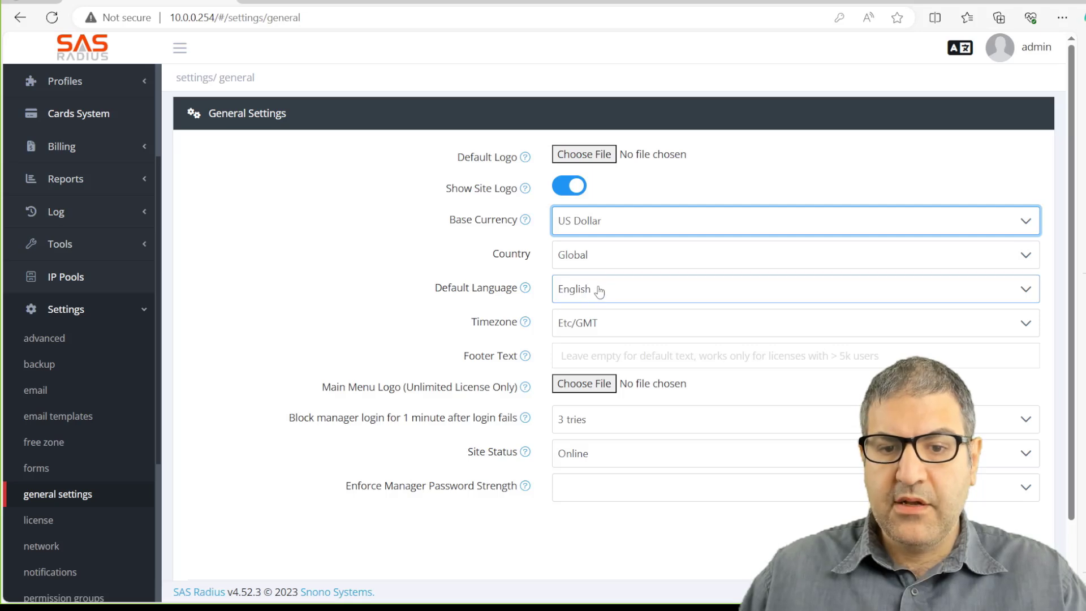
Set the timezone to Europe/Amsterdam, keeping Site Status Online.
{"action": "left_click", "coordinate": [615, 328]}
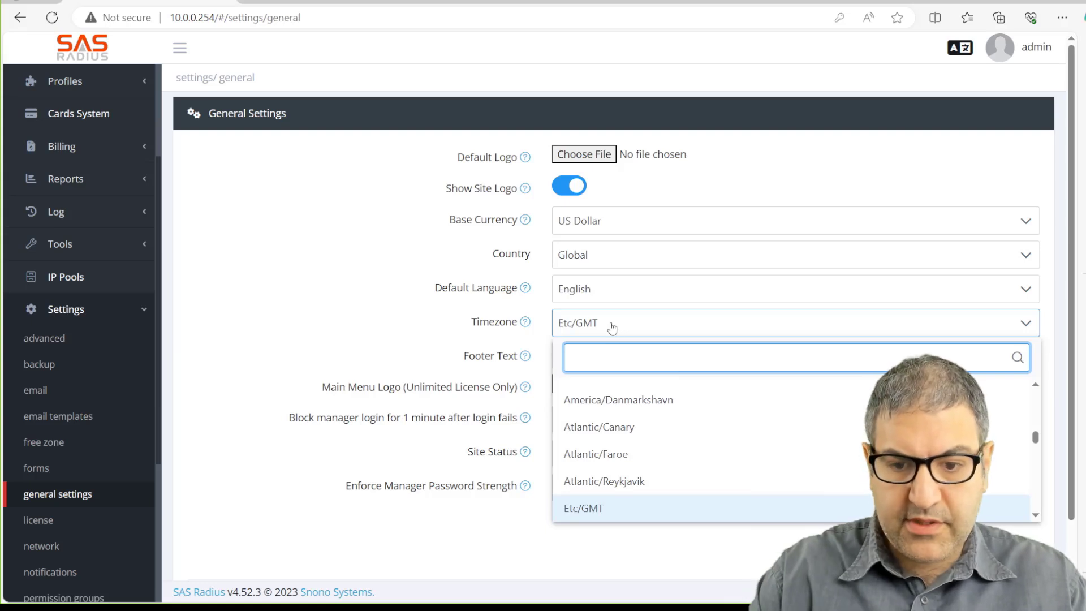
{"action": "type", "text": "am"}
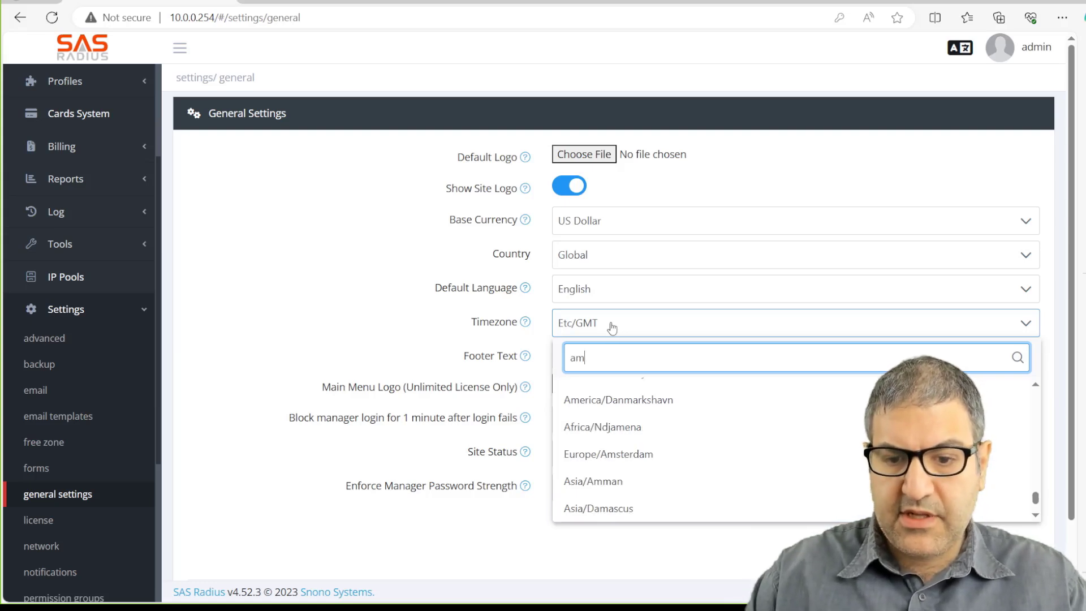
{"action": "type", "text": "ste"}
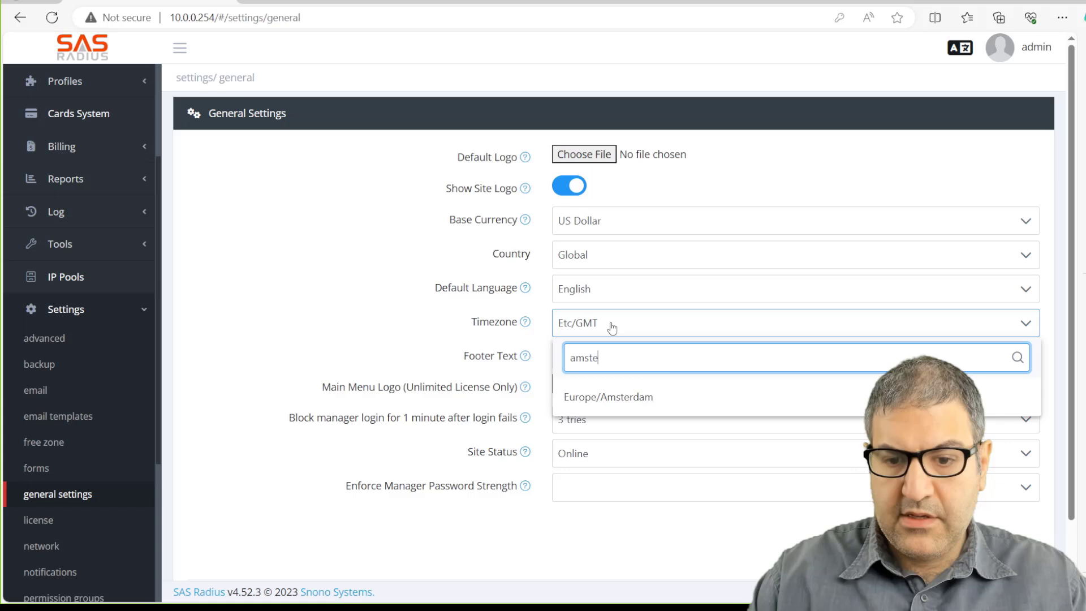
{"action": "left_click", "coordinate": [609, 394]}
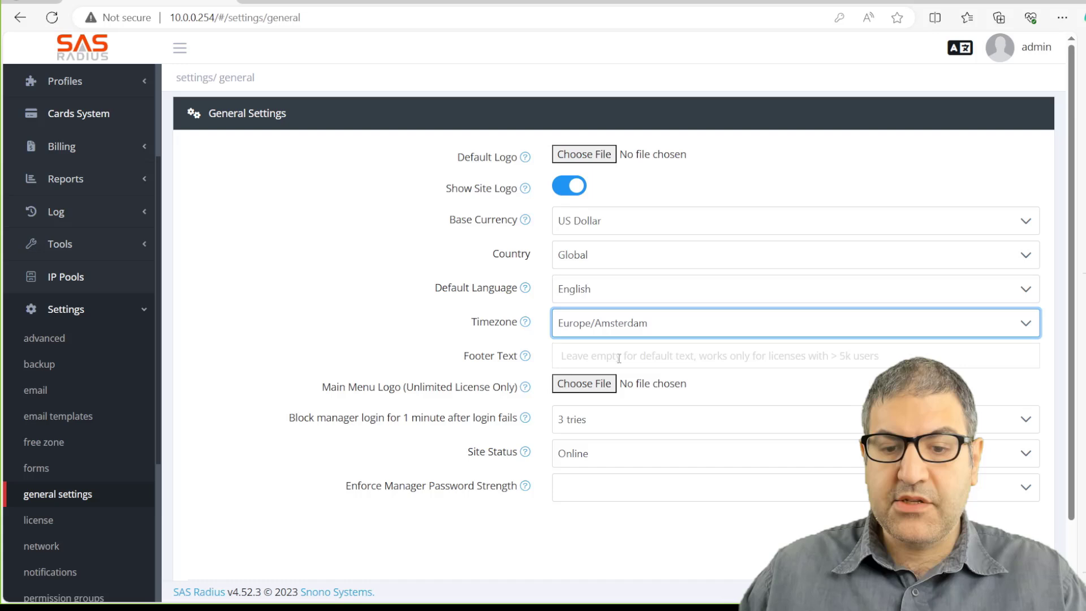
{"action": "left_click", "coordinate": [613, 454]}
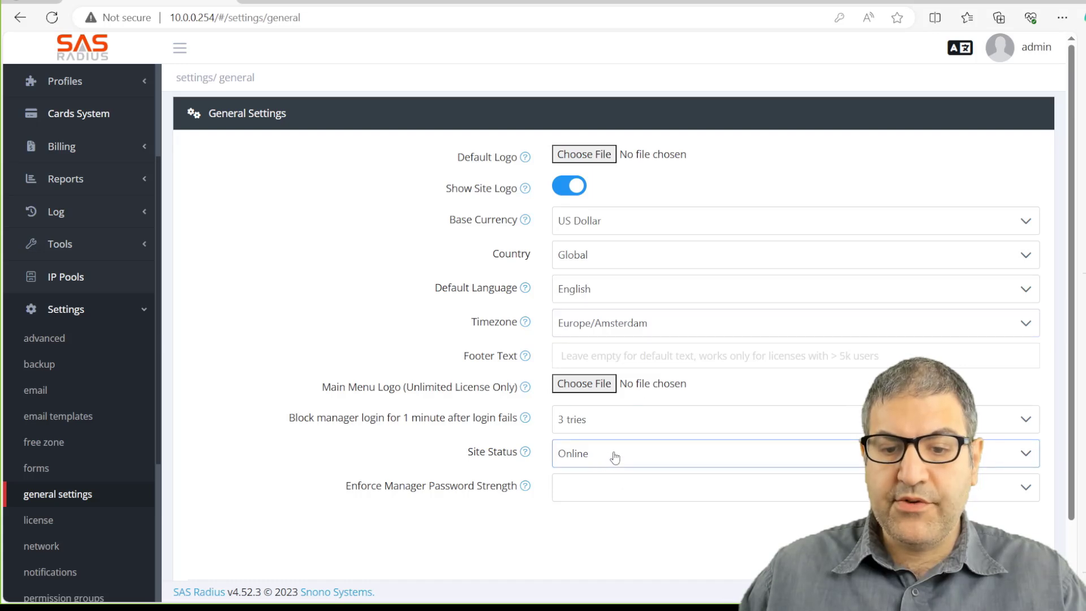
{"action": "left_click", "coordinate": [615, 457]}
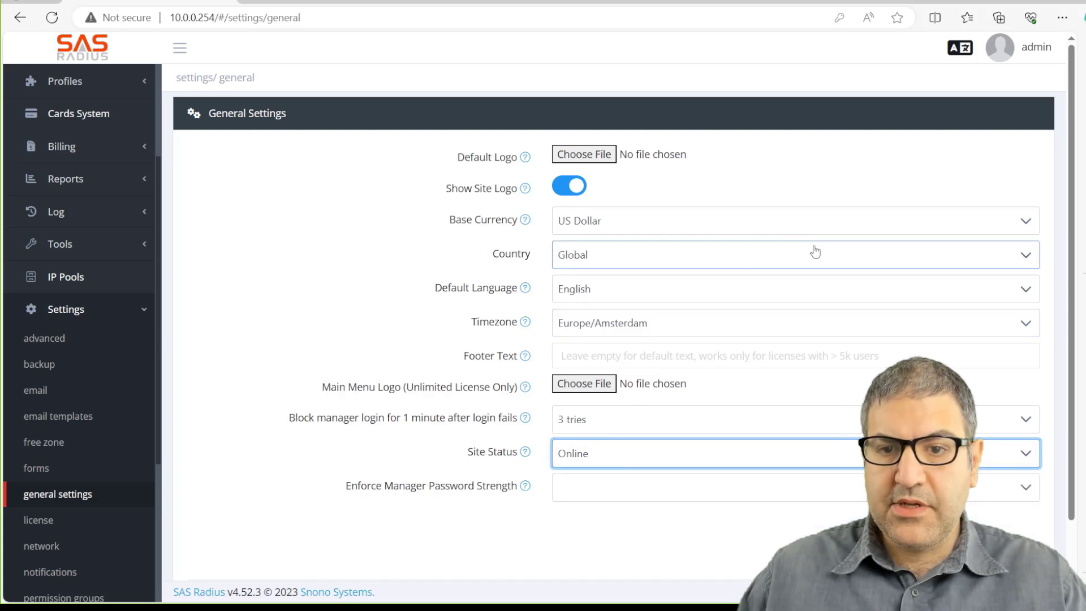
{"action": "scroll", "coordinate": [701, 268], "scroll_direction": "down", "scroll_amount": 1}
{"action": "scroll", "coordinate": [701, 268], "scroll_direction": "down", "scroll_amount": 2}
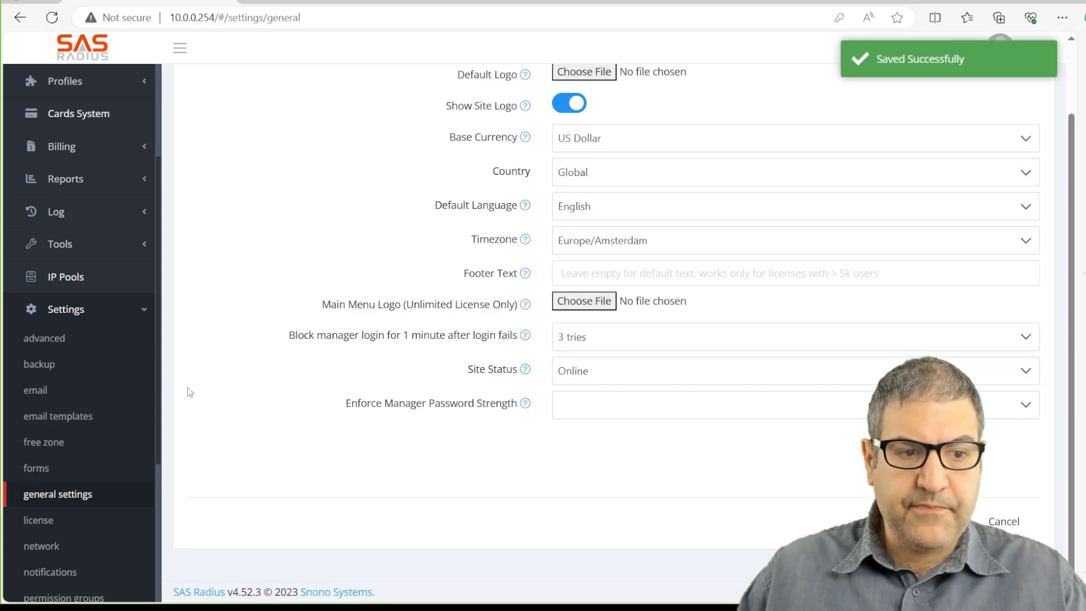
Look through the advanced and network settings pages.
{"action": "scroll", "coordinate": [73, 365], "scroll_direction": "down", "scroll_amount": 3}
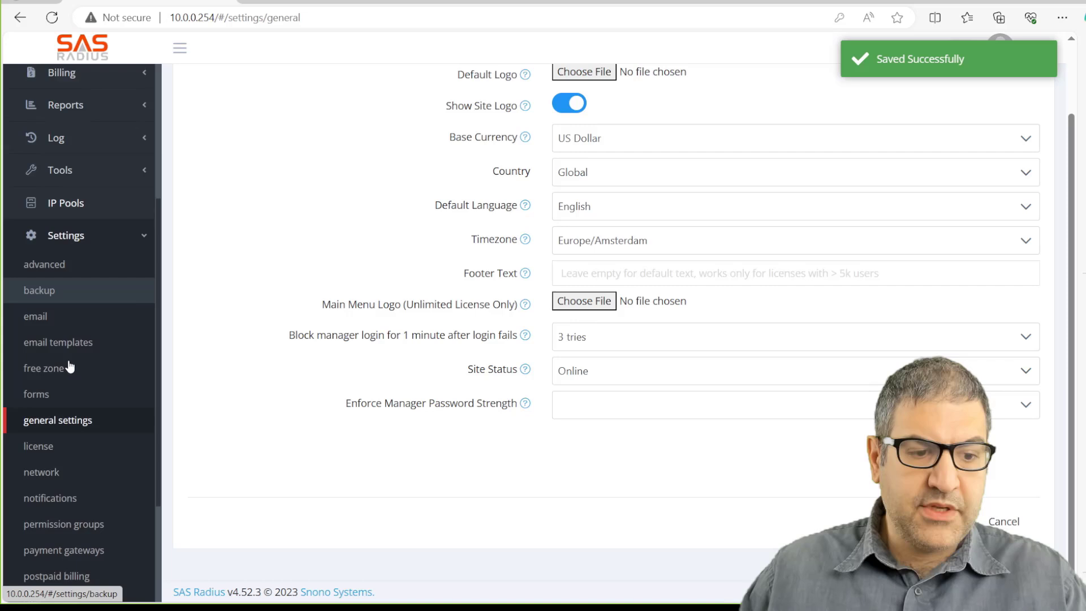
{"action": "scroll", "coordinate": [73, 365], "scroll_direction": "up", "scroll_amount": 3}
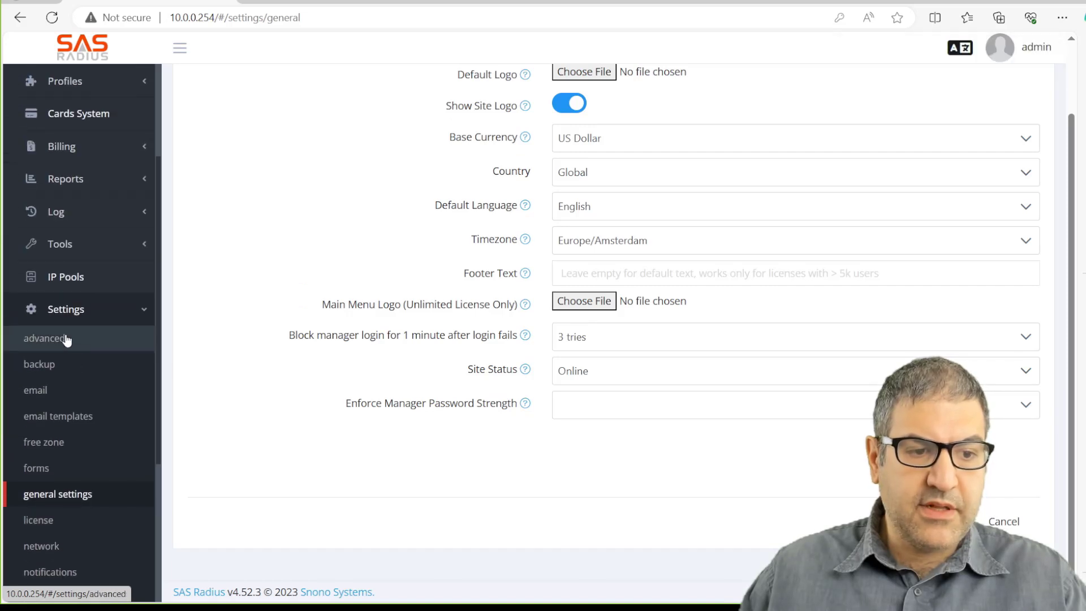
{"action": "left_click", "coordinate": [63, 339]}
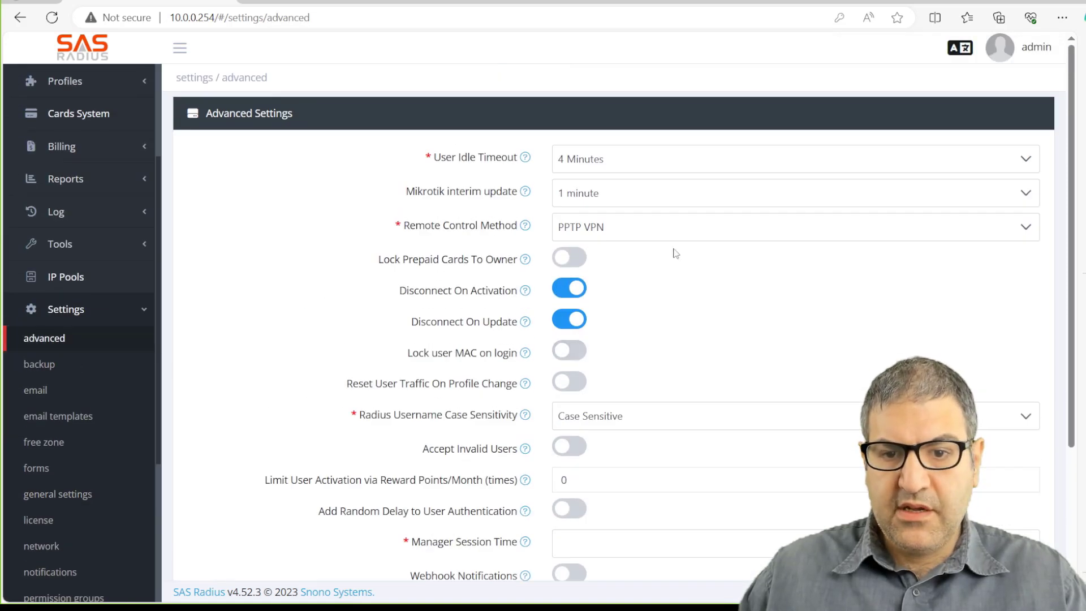
{"action": "scroll", "coordinate": [642, 222], "scroll_direction": "down", "scroll_amount": 2}
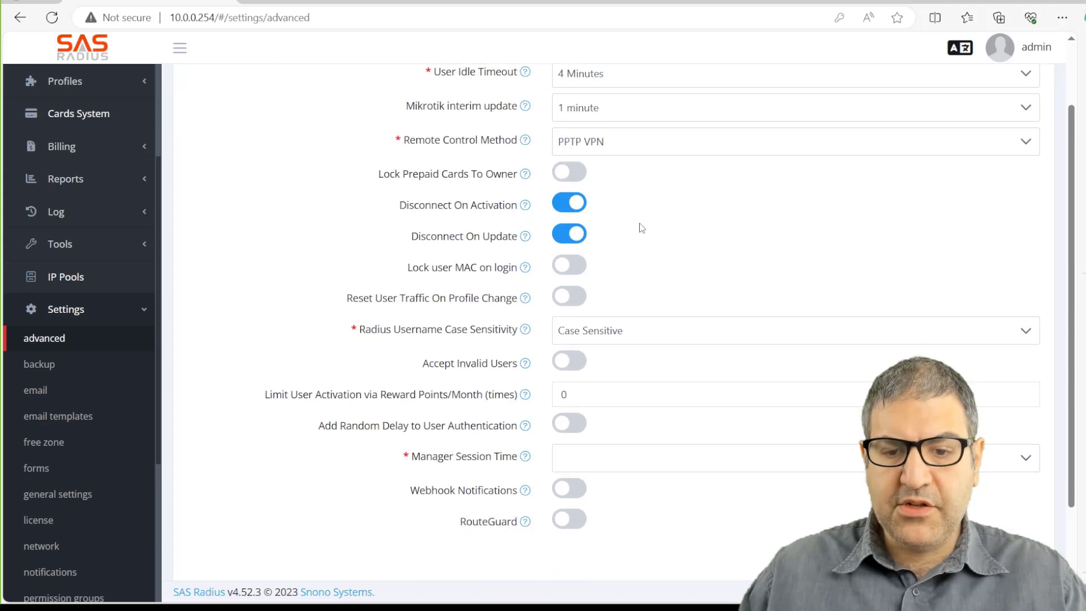
{"action": "scroll", "coordinate": [642, 228], "scroll_direction": "down", "scroll_amount": 2}
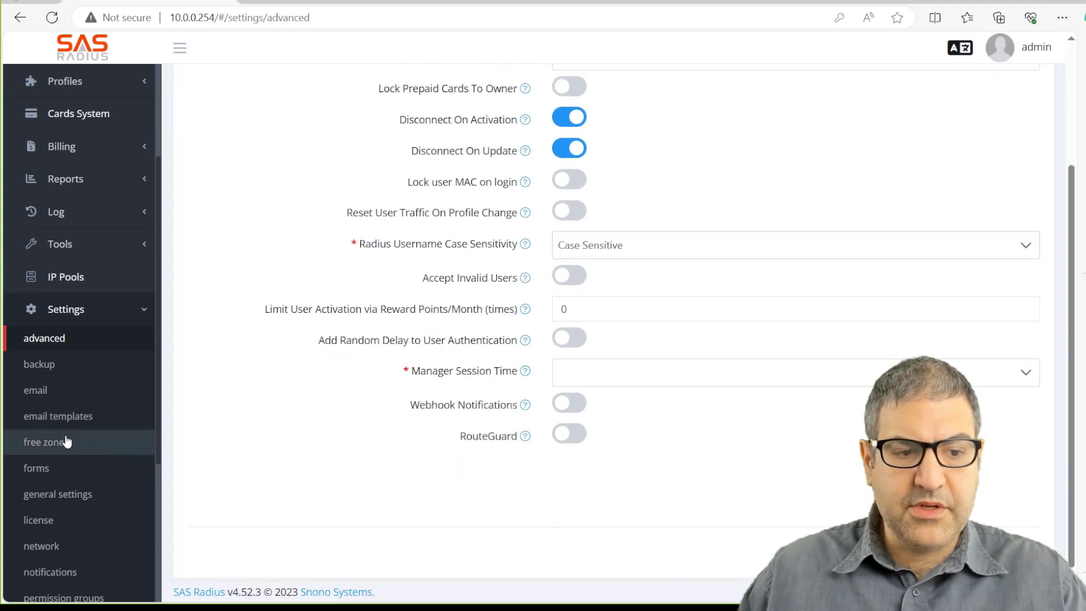
{"action": "scroll", "coordinate": [34, 388], "scroll_direction": "down", "scroll_amount": 2}
{"action": "scroll", "coordinate": [63, 385], "scroll_direction": "down", "scroll_amount": 2}
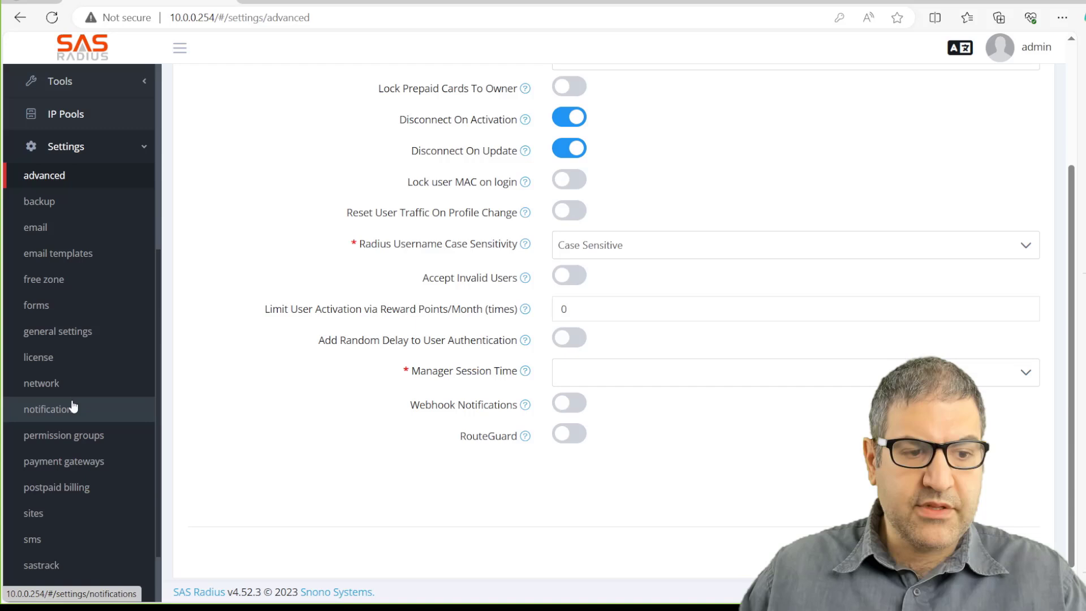
{"action": "left_click", "coordinate": [50, 387]}
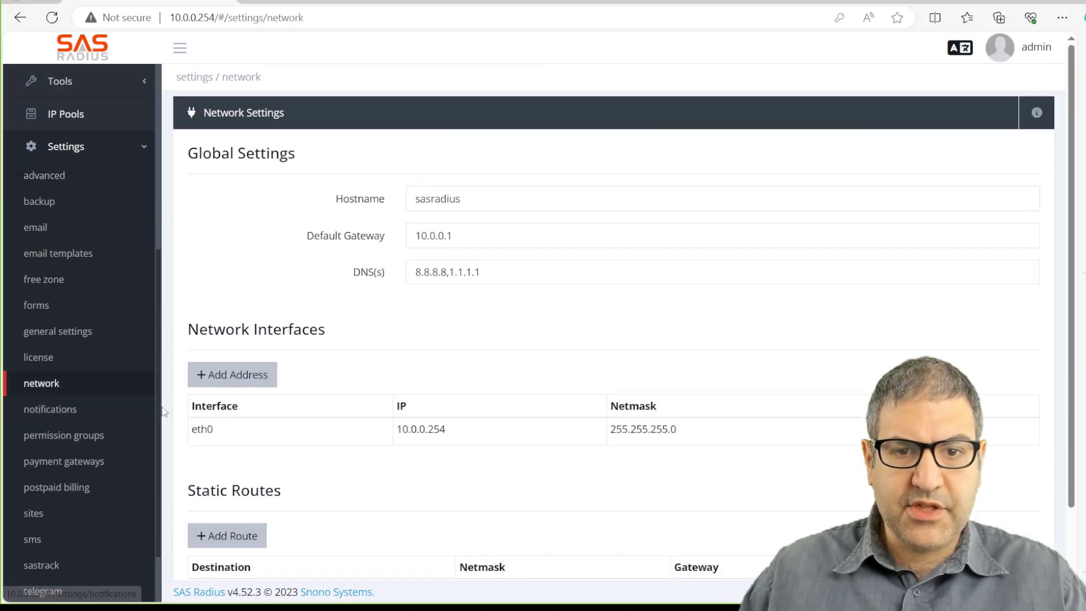
{"action": "scroll", "coordinate": [163, 411], "scroll_direction": "down", "scroll_amount": 2}
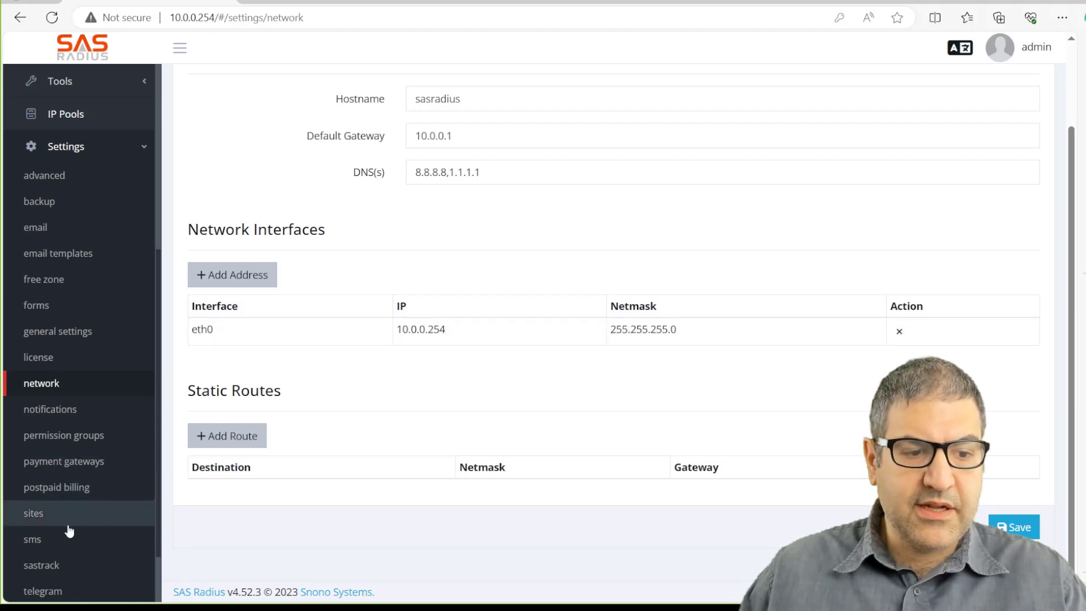
{"action": "scroll", "coordinate": [65, 549], "scroll_direction": "down", "scroll_amount": 2}
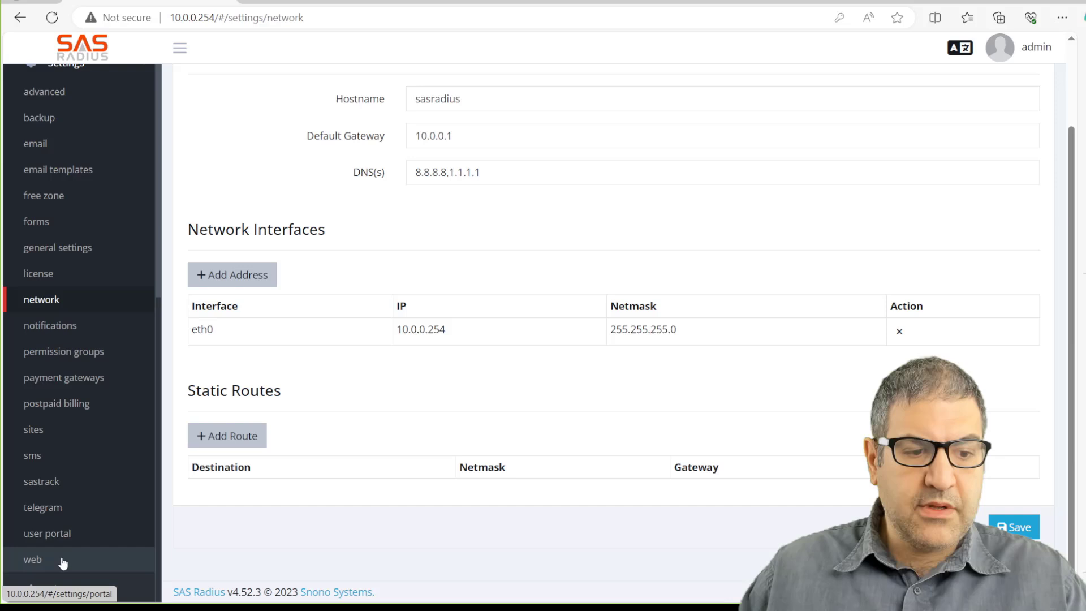
Look over the web and user portal settings, then bring up the empty NAS list.
{"action": "left_click", "coordinate": [62, 562]}
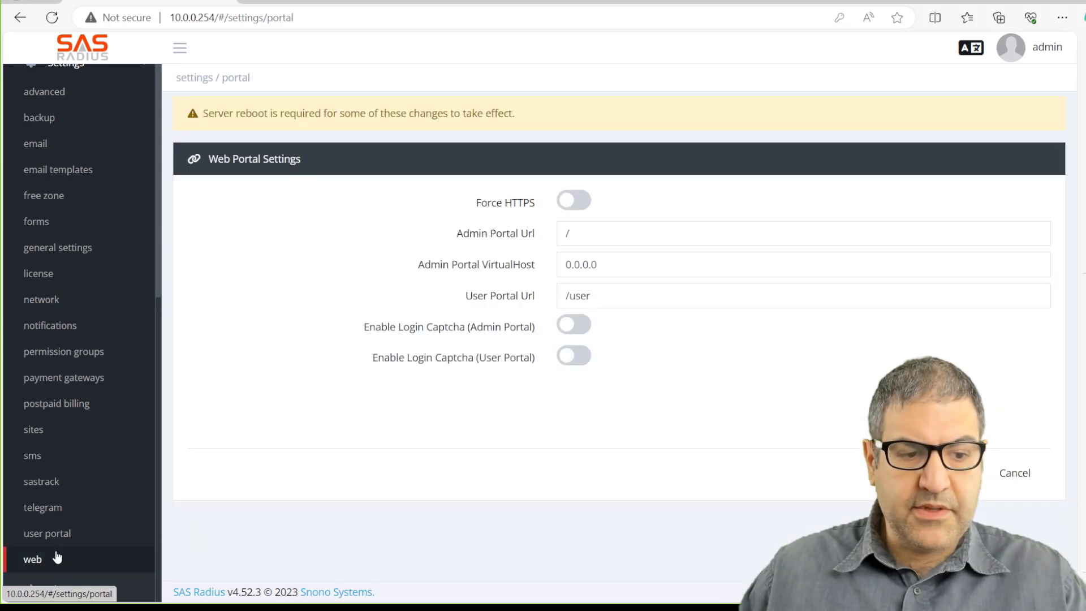
{"action": "left_click", "coordinate": [57, 540]}
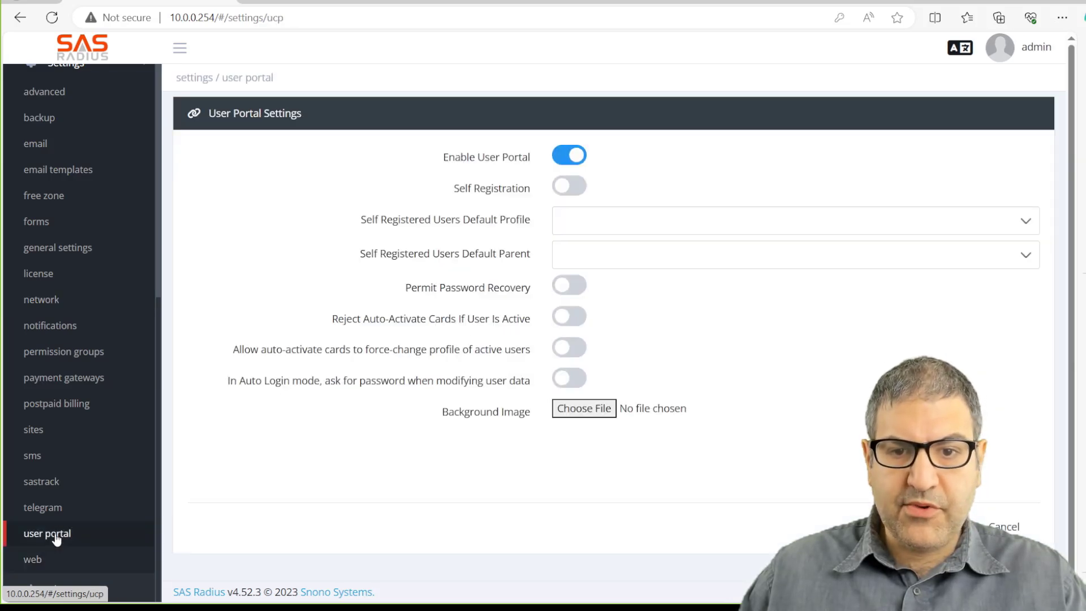
{"action": "scroll", "coordinate": [70, 472], "scroll_direction": "up", "scroll_amount": 10}
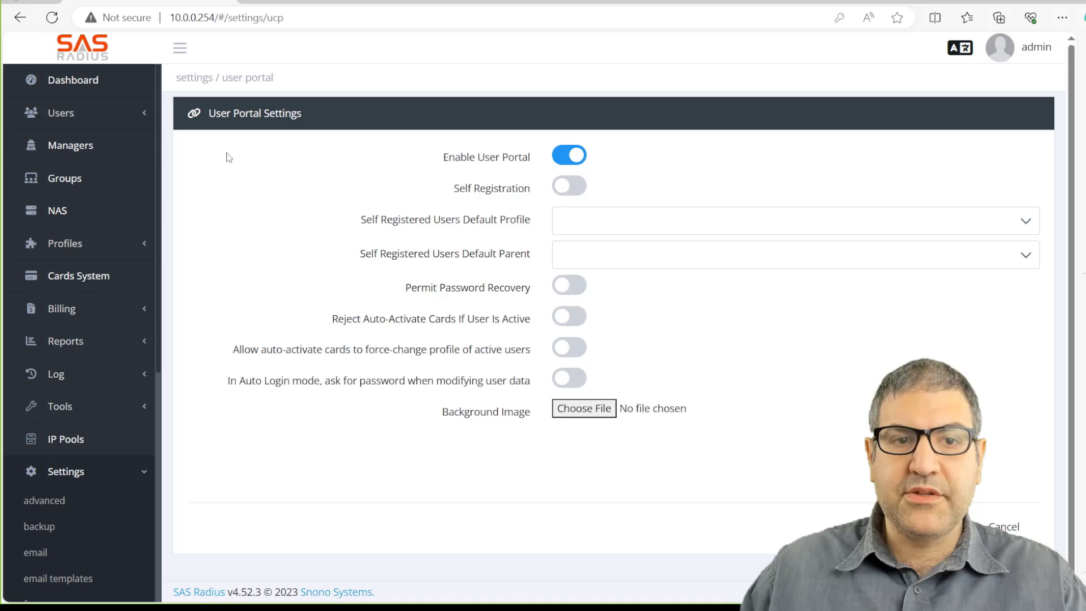
{"action": "left_click", "coordinate": [74, 208]}
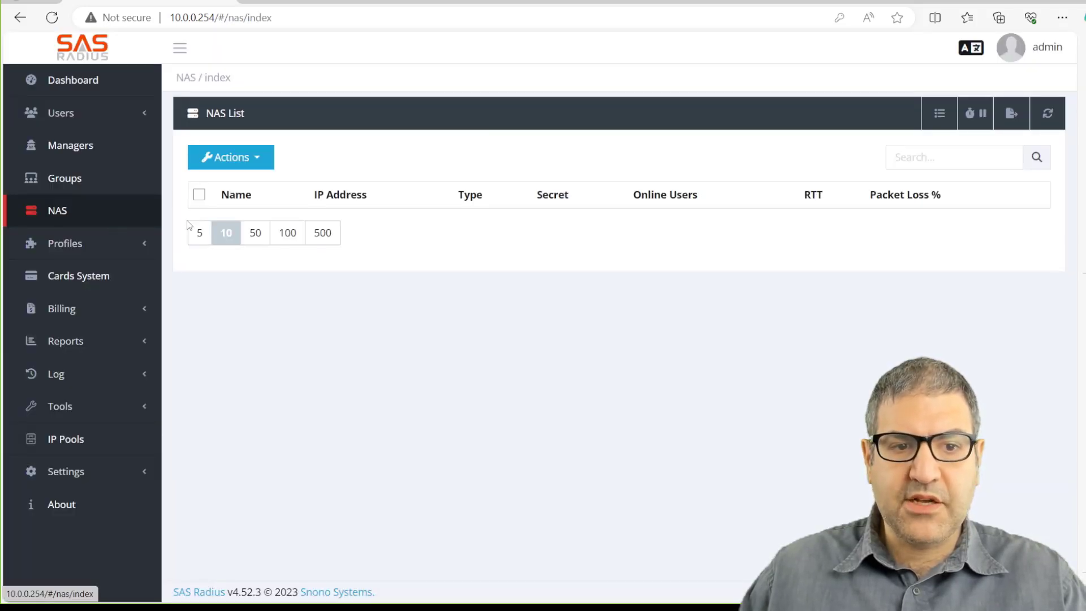
{"action": "left_click", "coordinate": [267, 167]}
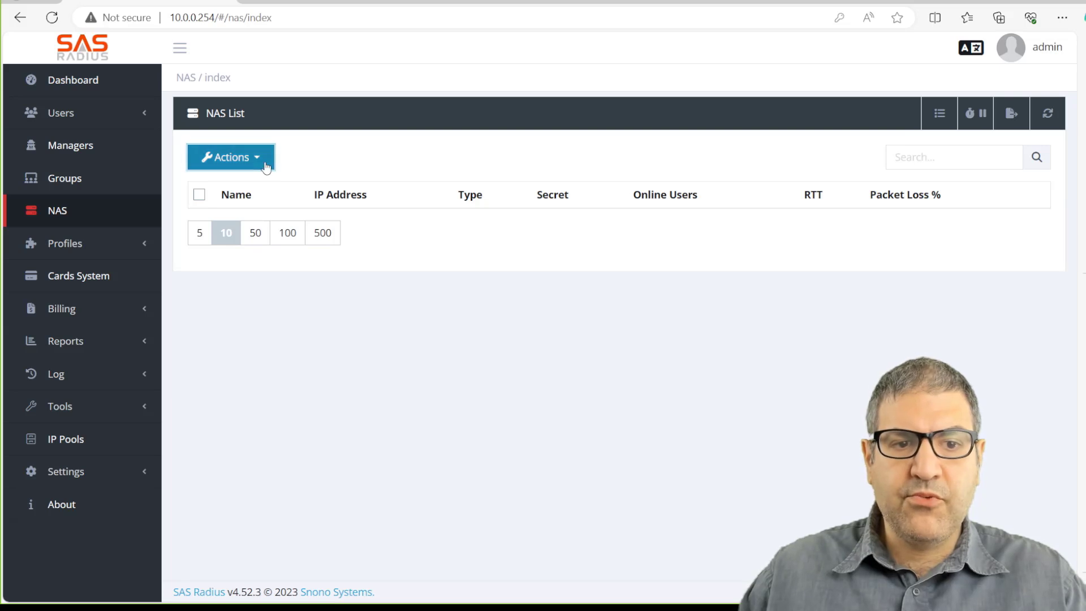
Start a new NAS entry named Site1 with IP address 10.0.0.101.
{"action": "left_click", "coordinate": [253, 189]}
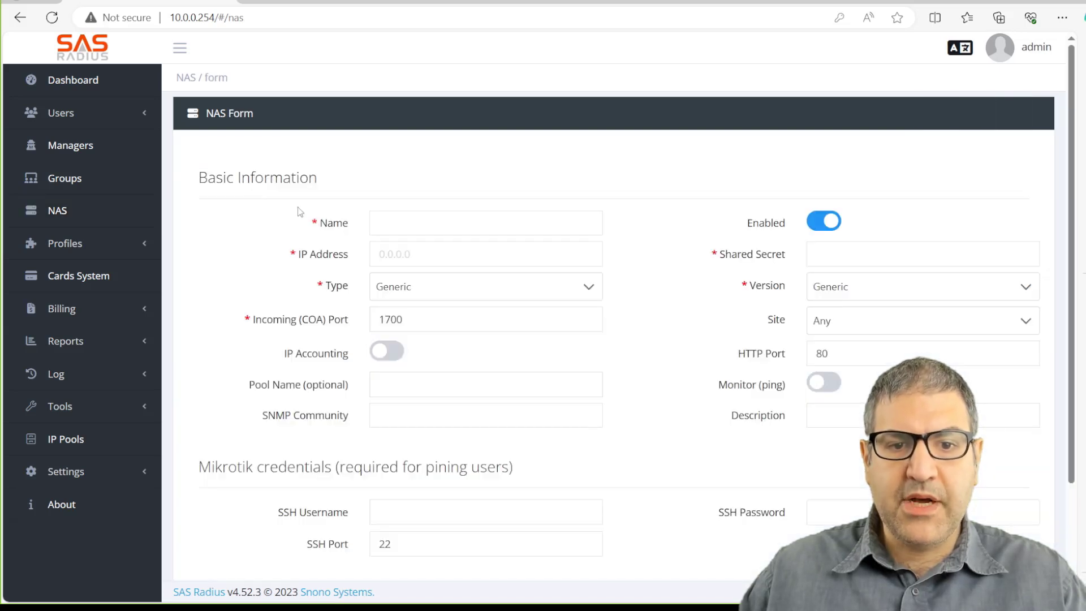
{"action": "left_click", "coordinate": [428, 228]}
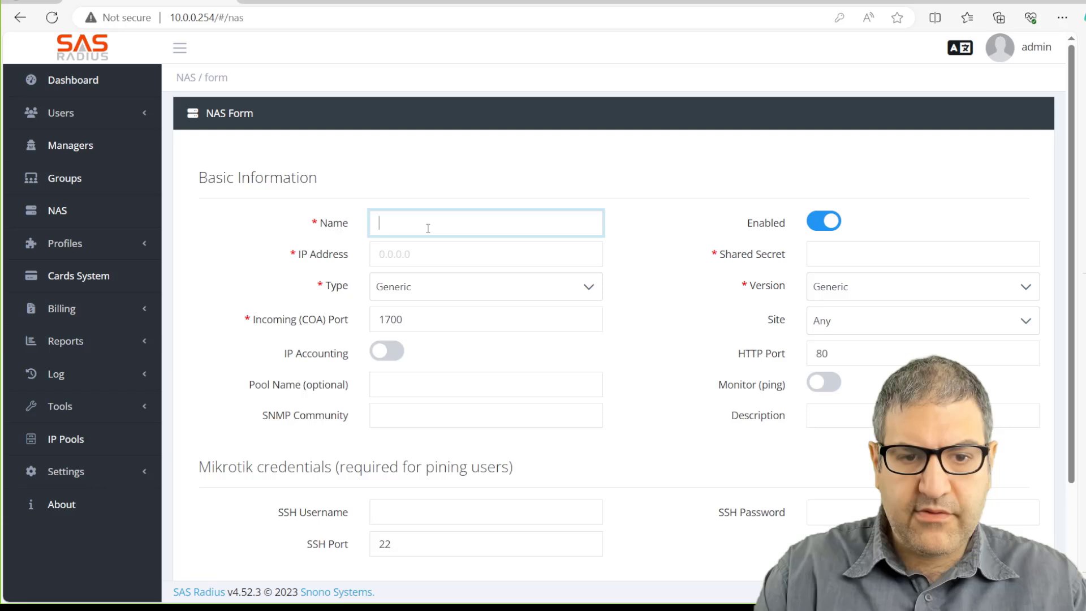
{"action": "type", "text": "Site1"}
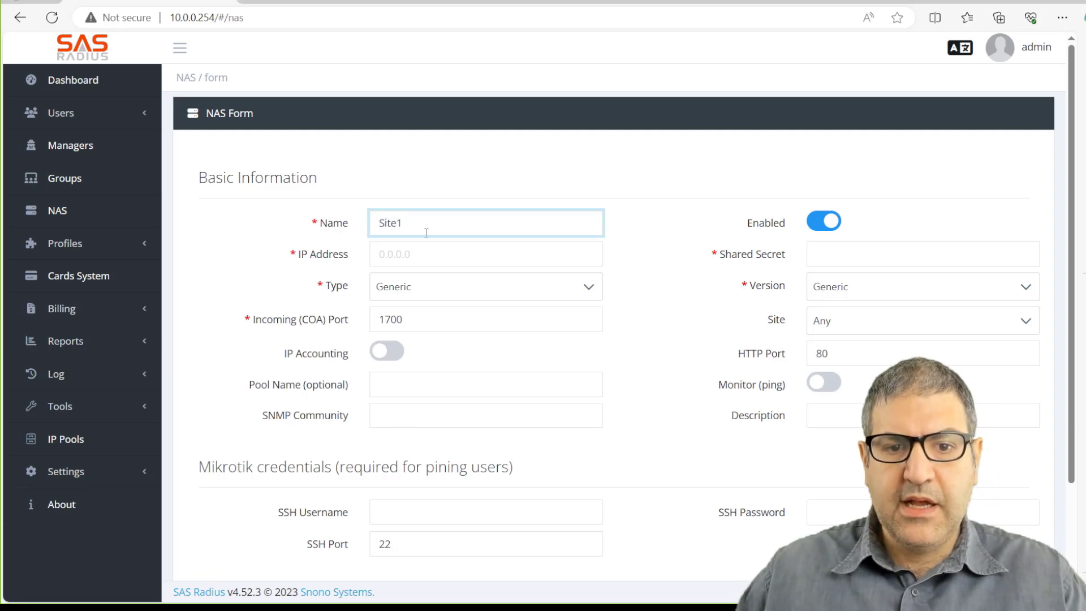
{"action": "left_click", "coordinate": [423, 248]}
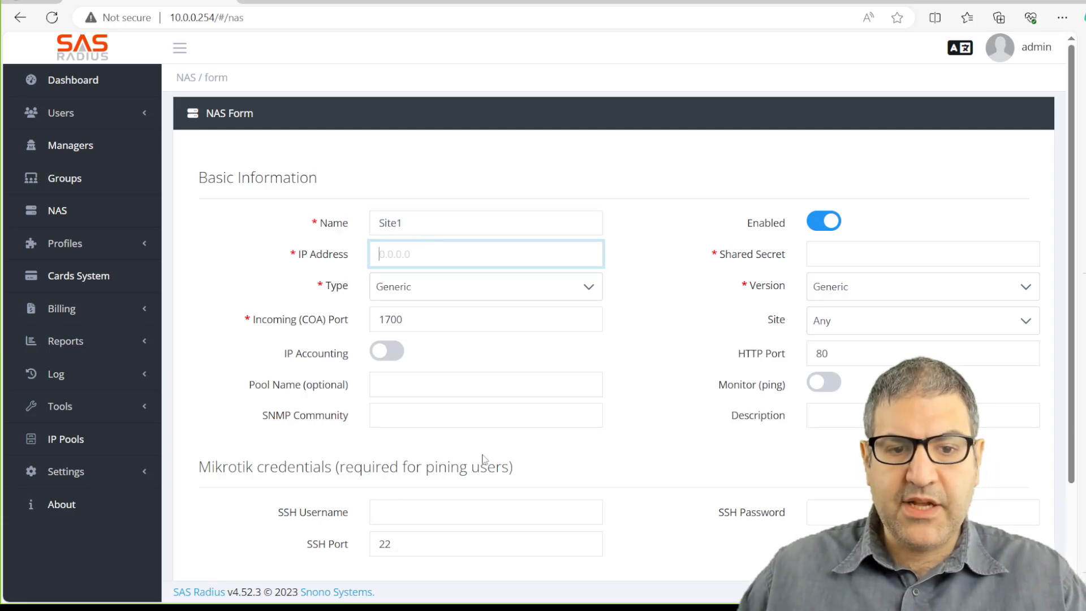
{"action": "key", "text": "alt+Tab"}
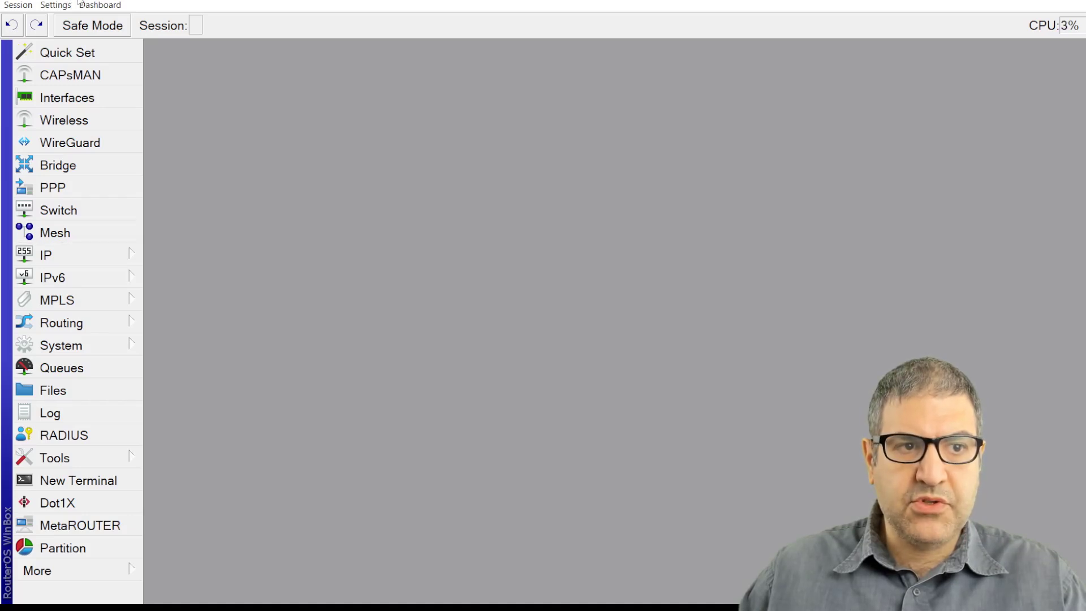
{"action": "key", "text": "alt+Tab"}
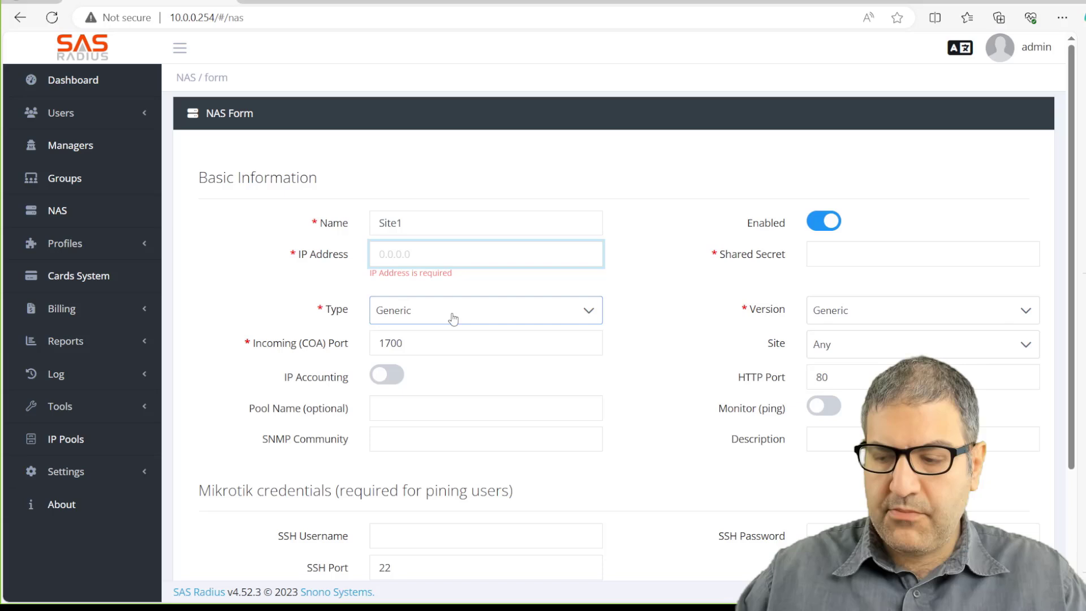
{"action": "type", "text": "10.0.0.101"}
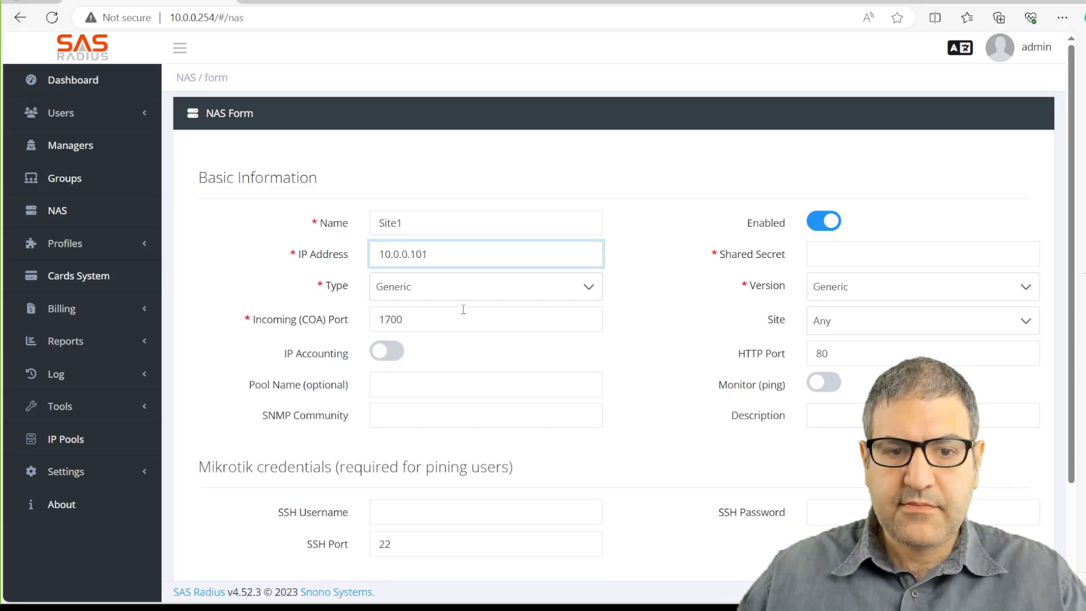
Set the NAS type to Mikrotik and fill in the shared secret.
{"action": "left_click", "coordinate": [467, 291]}
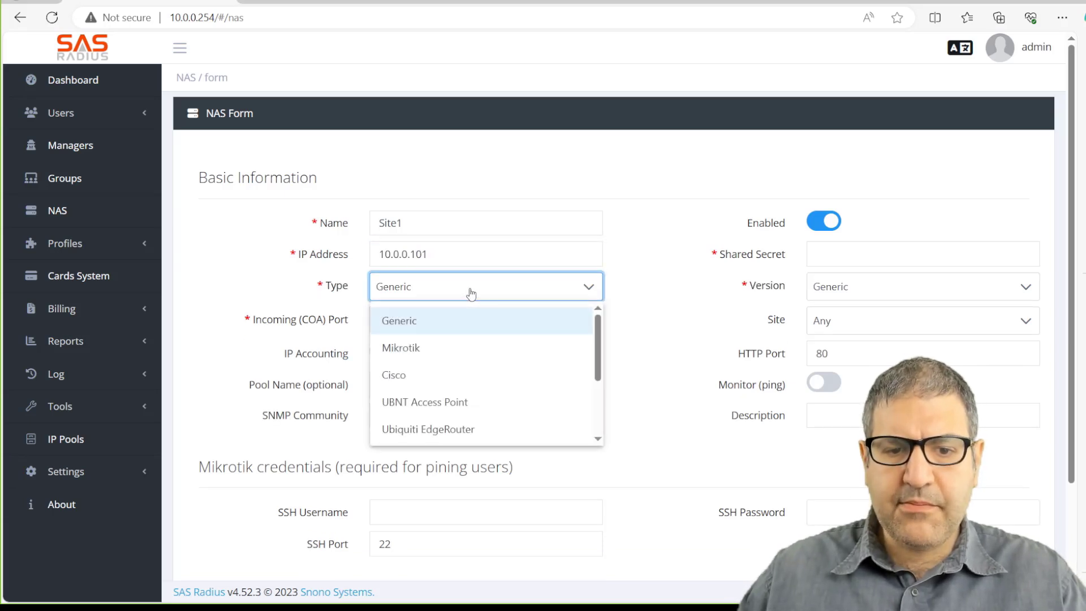
{"action": "mouse_move", "coordinate": [597, 330]}
{"action": "left_mouse_down"}
{"action": "mouse_move", "coordinate": [597, 373]}
{"action": "mouse_move", "coordinate": [598, 319]}
{"action": "left_mouse_up"}
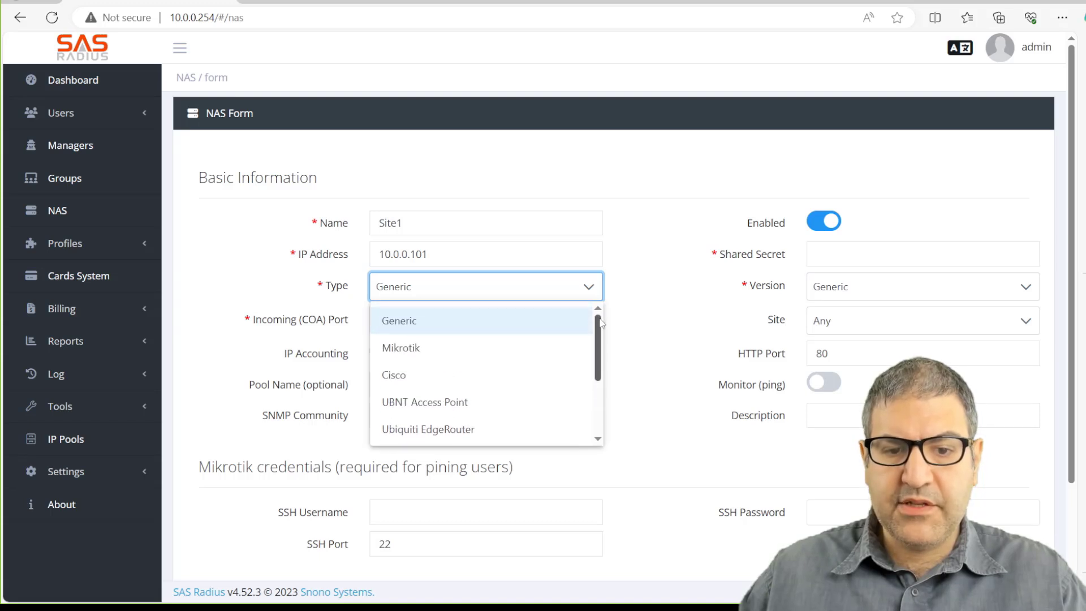
{"action": "left_click", "coordinate": [422, 348]}
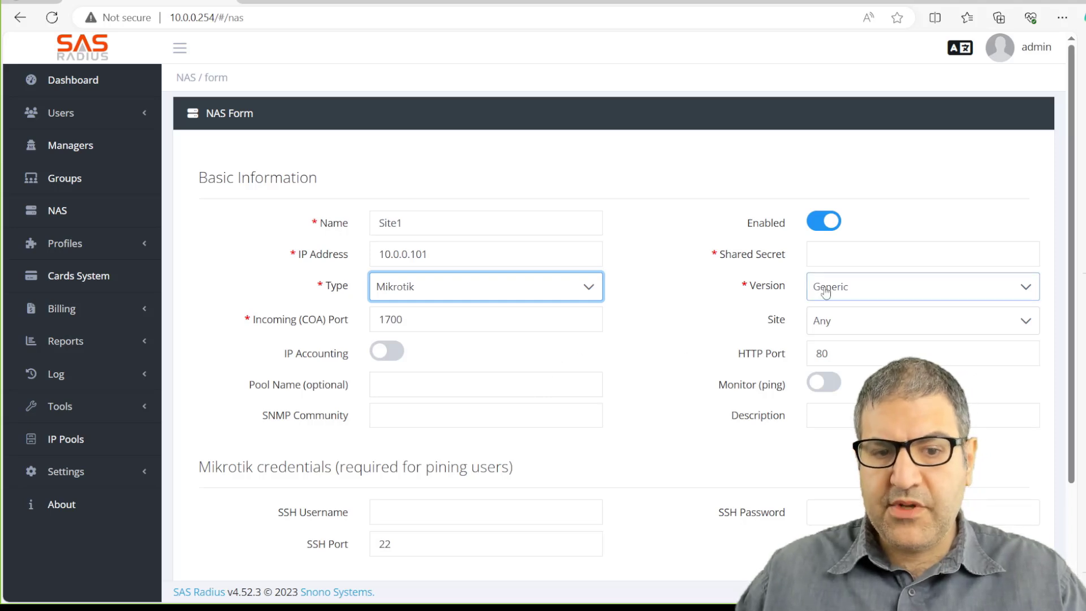
{"action": "left_click", "coordinate": [859, 252]}
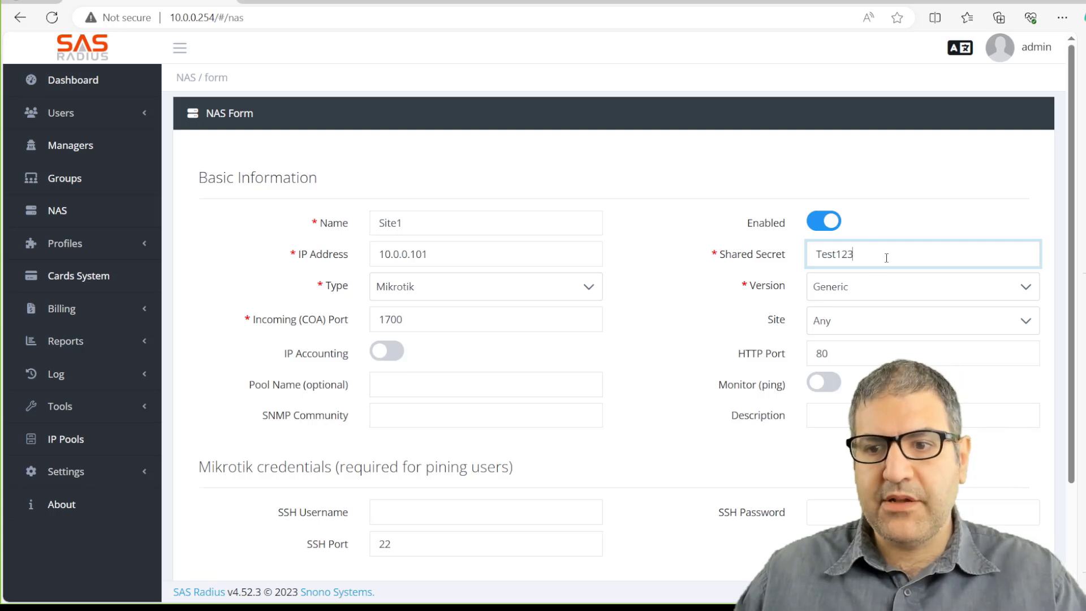
Check the router's RouterOS version and set NAS version to Mikrotik 6.36 or higher.
{"action": "left_click", "coordinate": [858, 290]}
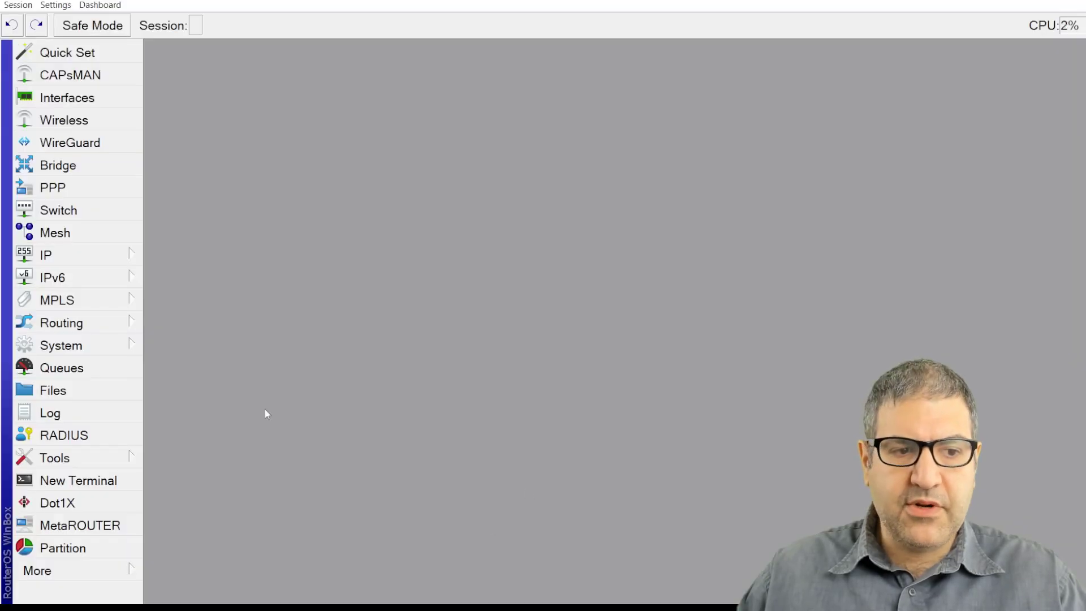
{"action": "left_click", "coordinate": [98, 344]}
{"action": "left_click", "coordinate": [210, 320]}
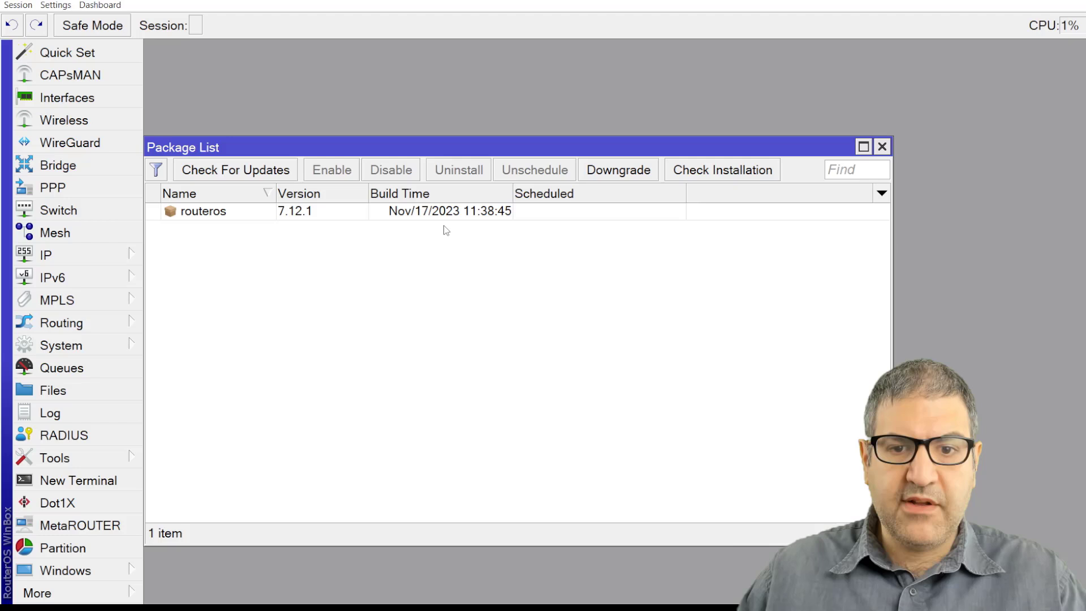
{"action": "left_click", "coordinate": [882, 146]}
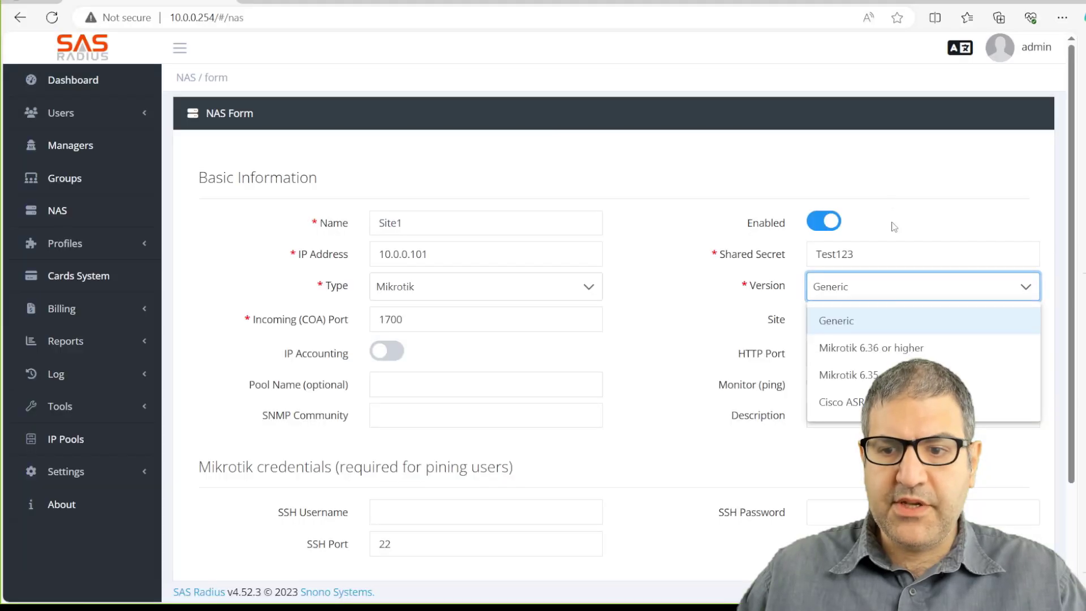
{"action": "left_click", "coordinate": [887, 353]}
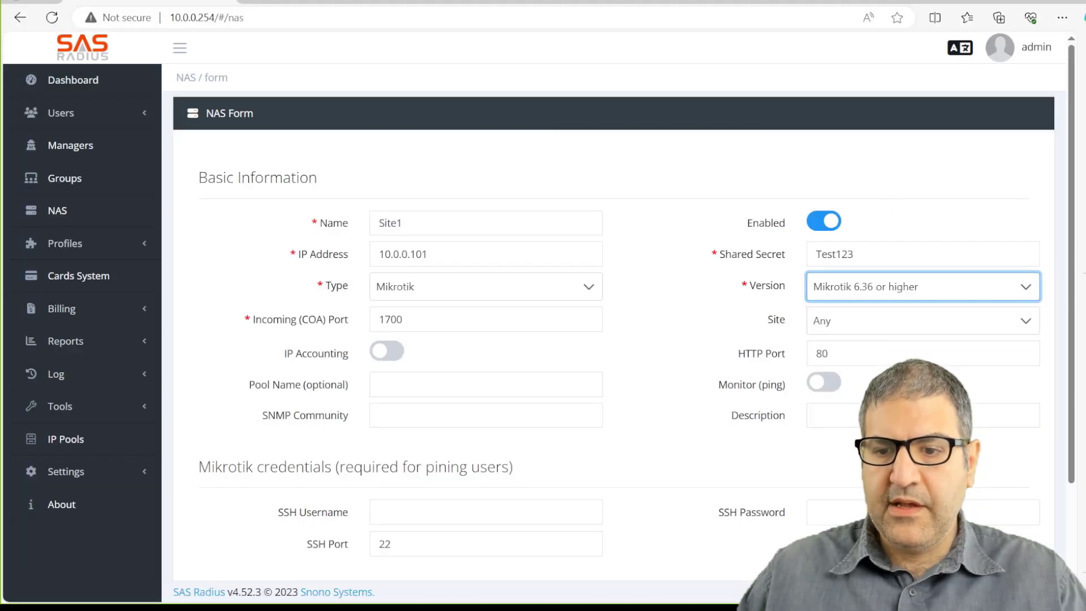
Turn on ping monitoring and save Site1 to the NAS list.
{"action": "left_click", "coordinate": [835, 385]}
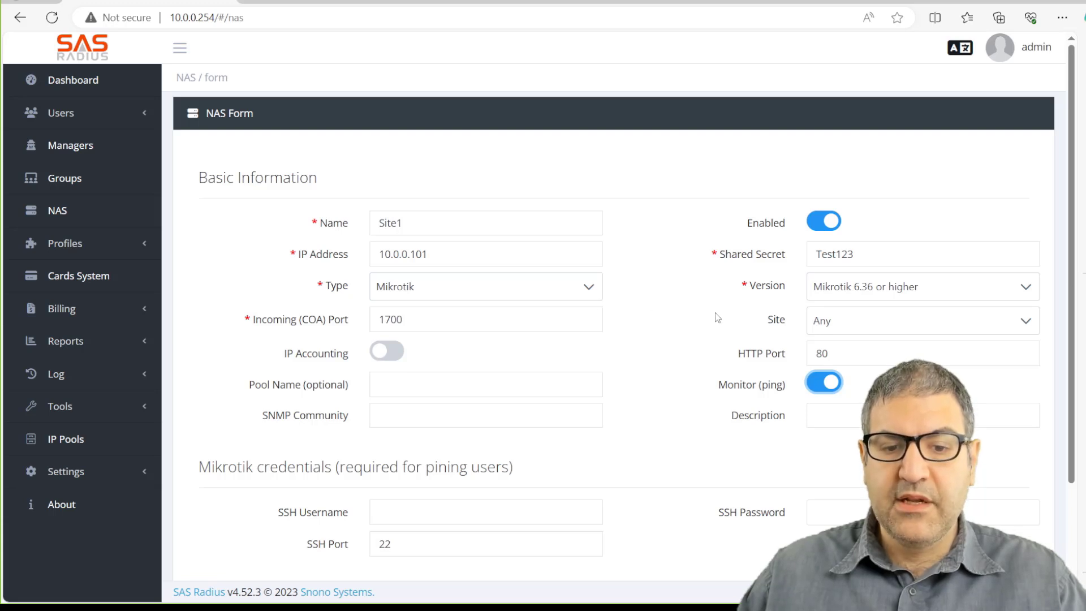
{"action": "scroll", "coordinate": [710, 327], "scroll_direction": "down", "scroll_amount": 2}
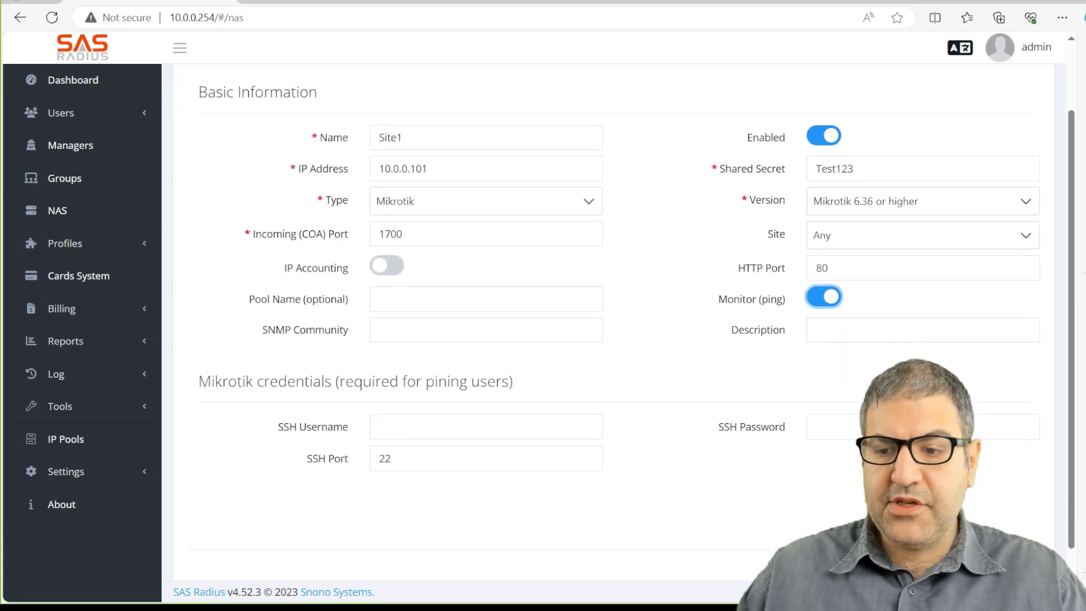
{"action": "scroll", "coordinate": [717, 351], "scroll_direction": "down", "scroll_amount": 1}
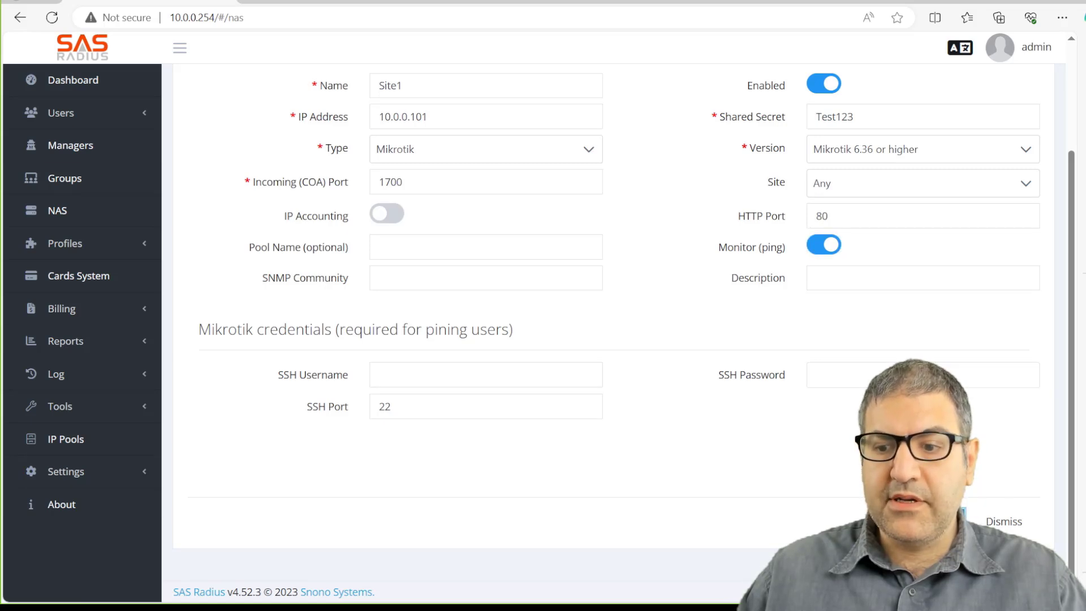
{"action": "left_click", "coordinate": [941, 521]}
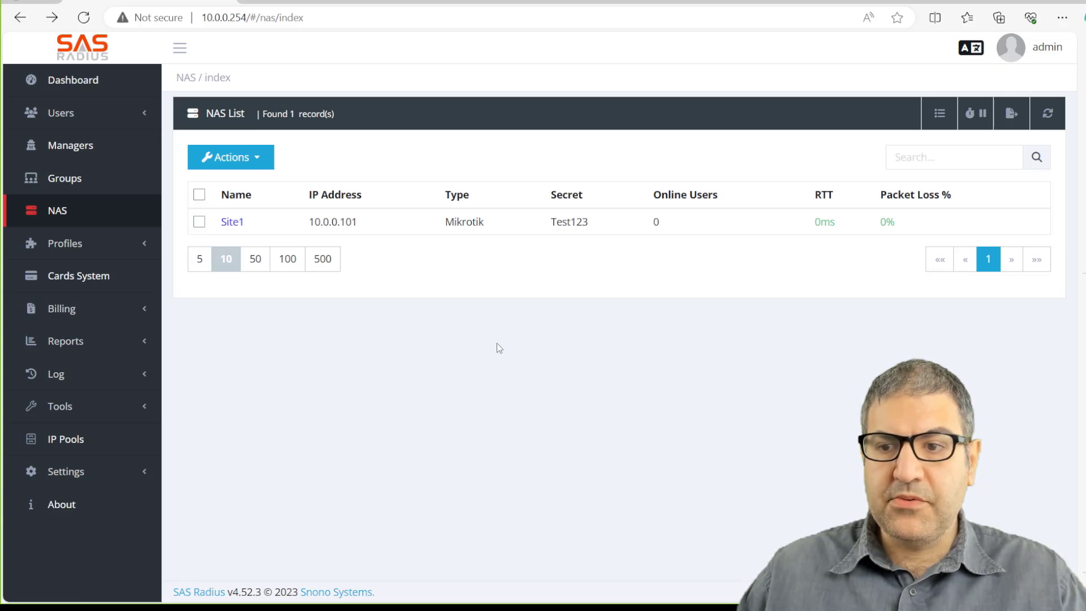
Look up Site1's incoming COA port, 1700, in its SAS Radius NAS settings.
{"action": "key", "text": "alt+Tab"}
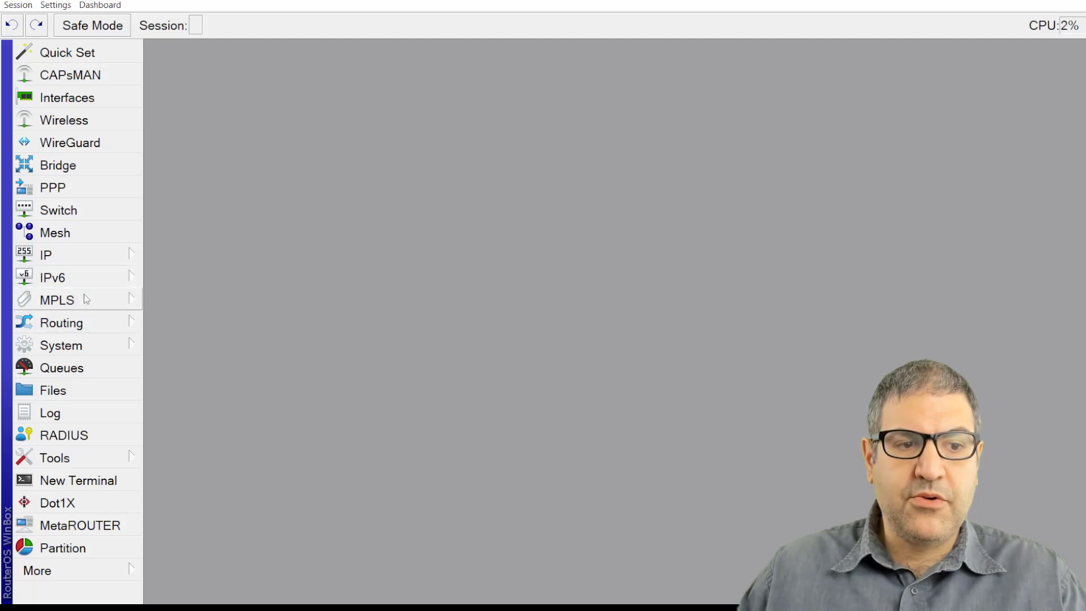
{"action": "key", "text": "alt+Tab"}
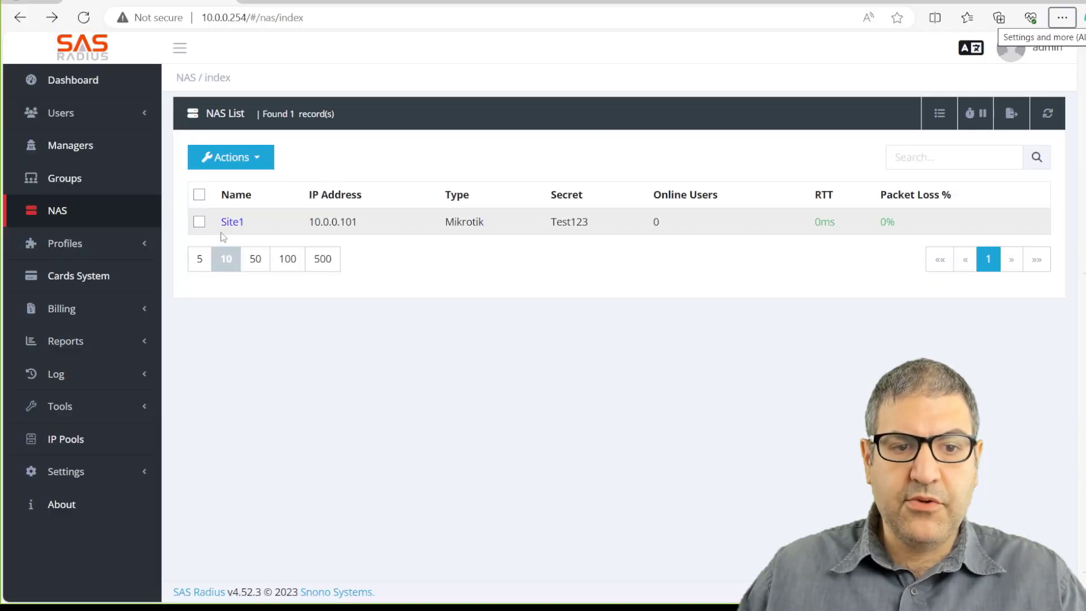
{"action": "left_click", "coordinate": [231, 223]}
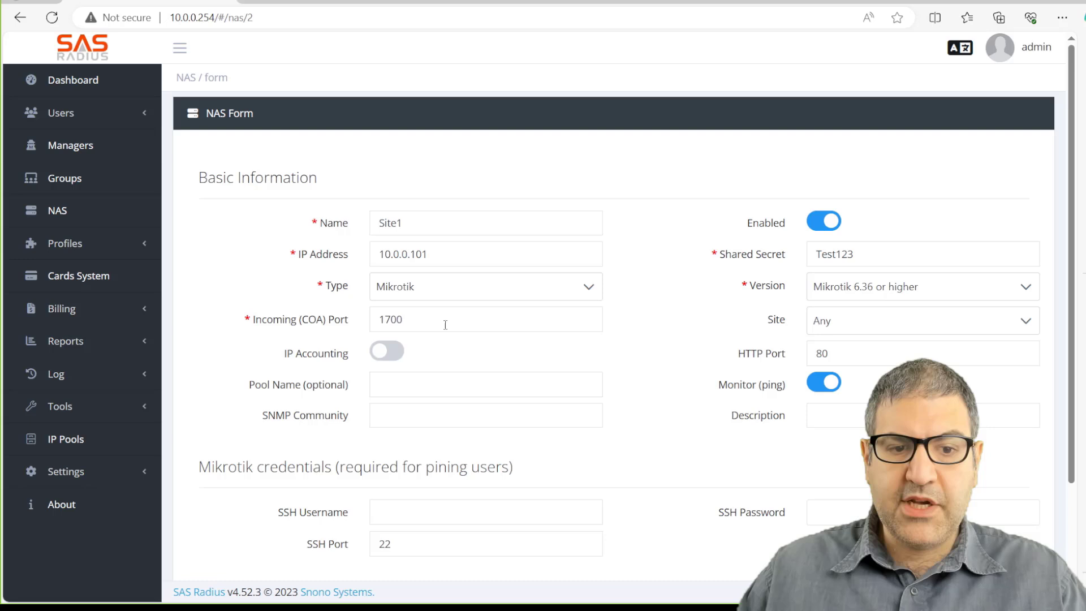
{"action": "left_click_drag", "start_coordinate": [445, 325], "coordinate": [381, 326]}
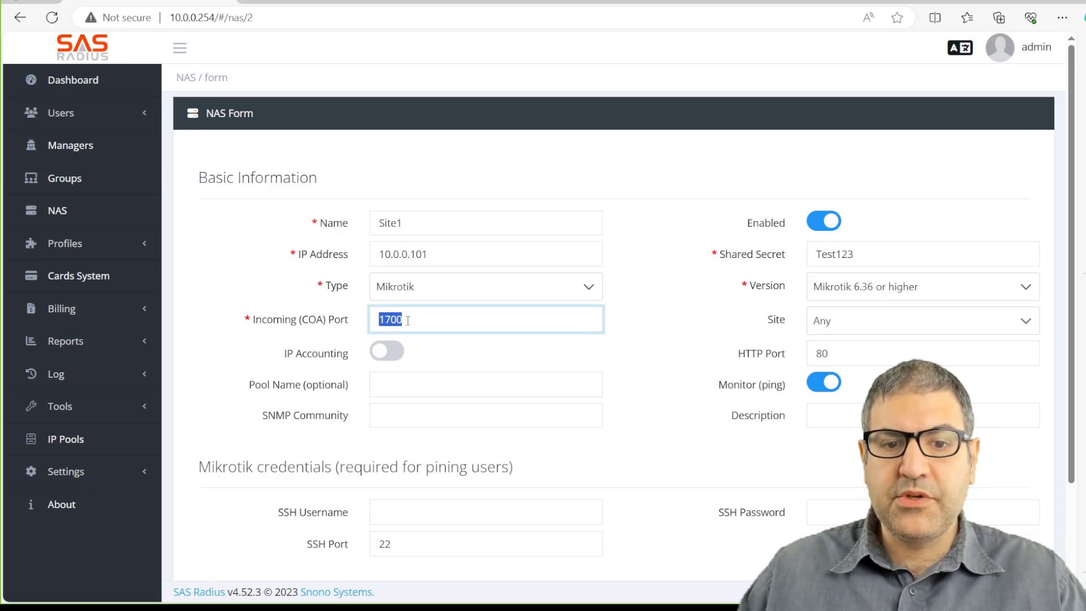
{"action": "left_click_drag", "start_coordinate": [409, 320], "coordinate": [378, 320]}
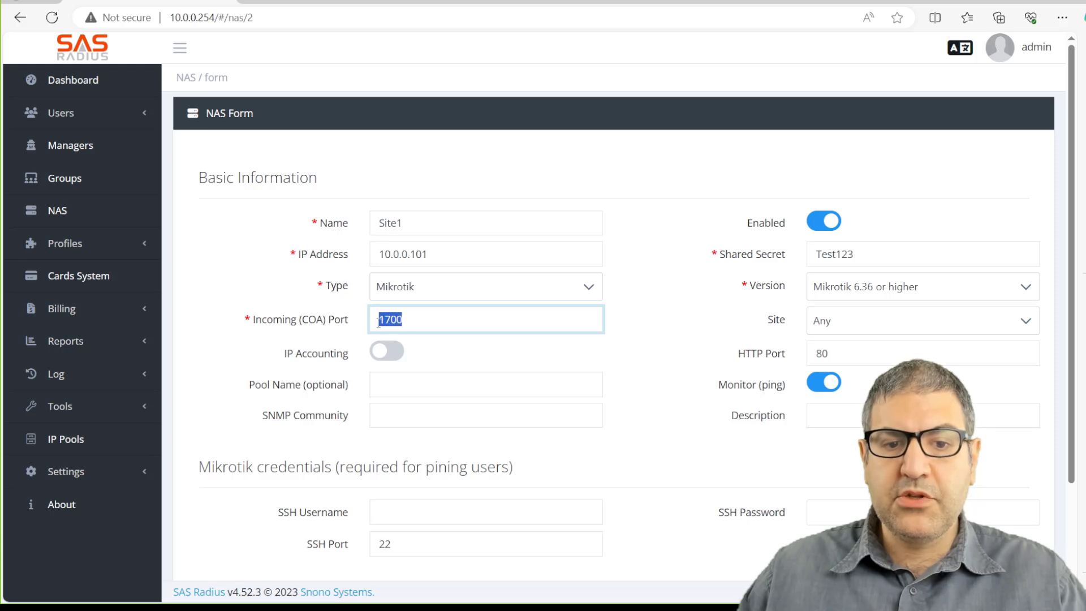
{"action": "key", "text": "alt+Tab"}
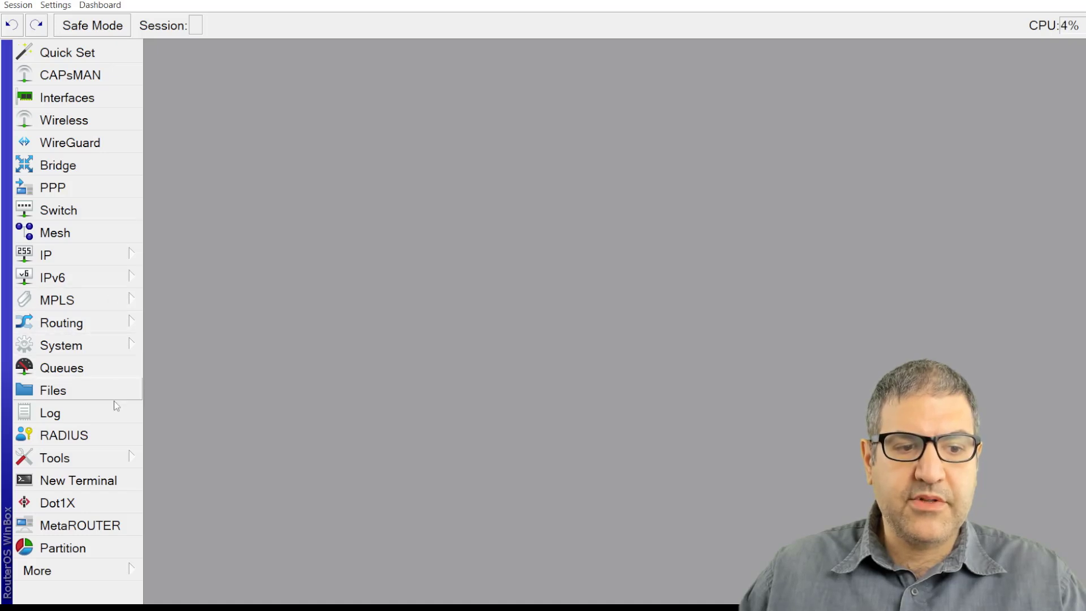
Make the router accept incoming RADIUS requests on port 1700 instead of 3299.
{"action": "left_click", "coordinate": [110, 438]}
{"action": "left_click", "coordinate": [429, 71]}
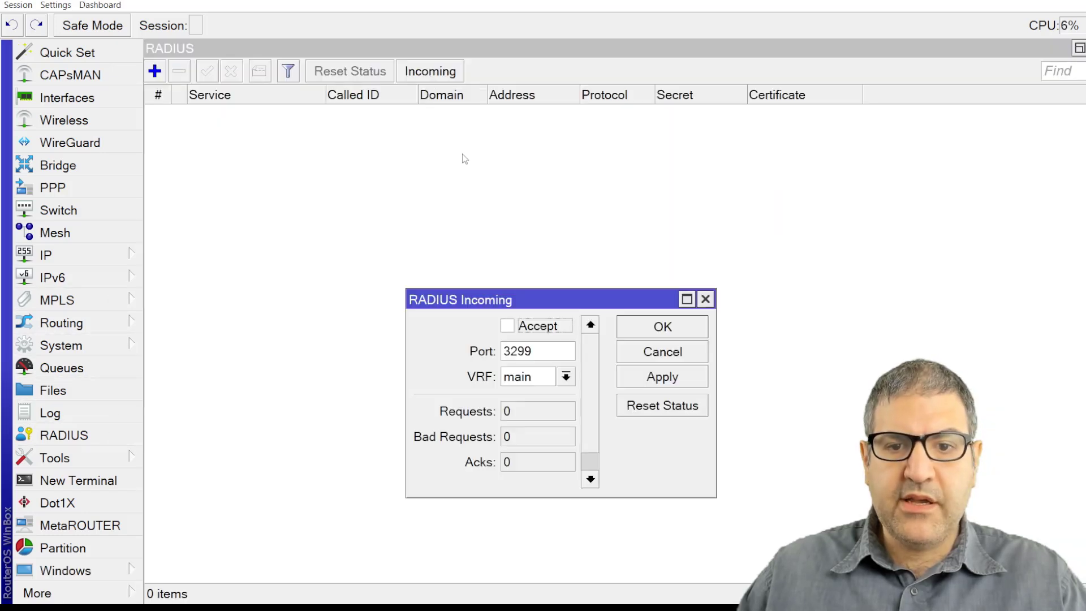
{"action": "left_click", "coordinate": [506, 325]}
{"action": "double_click", "coordinate": [528, 351]}
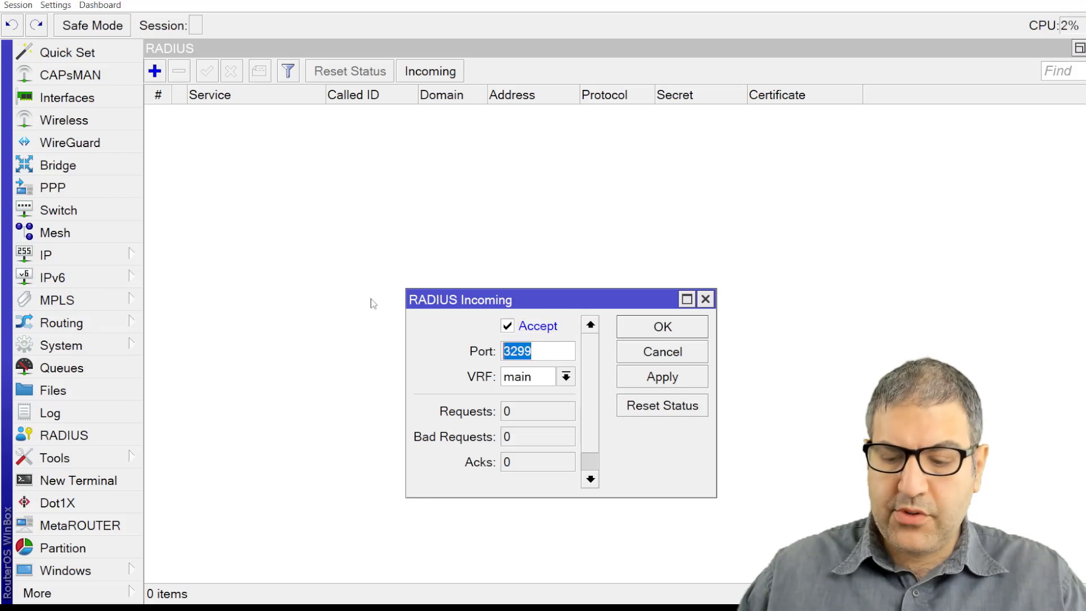
{"action": "type", "text": "1700"}
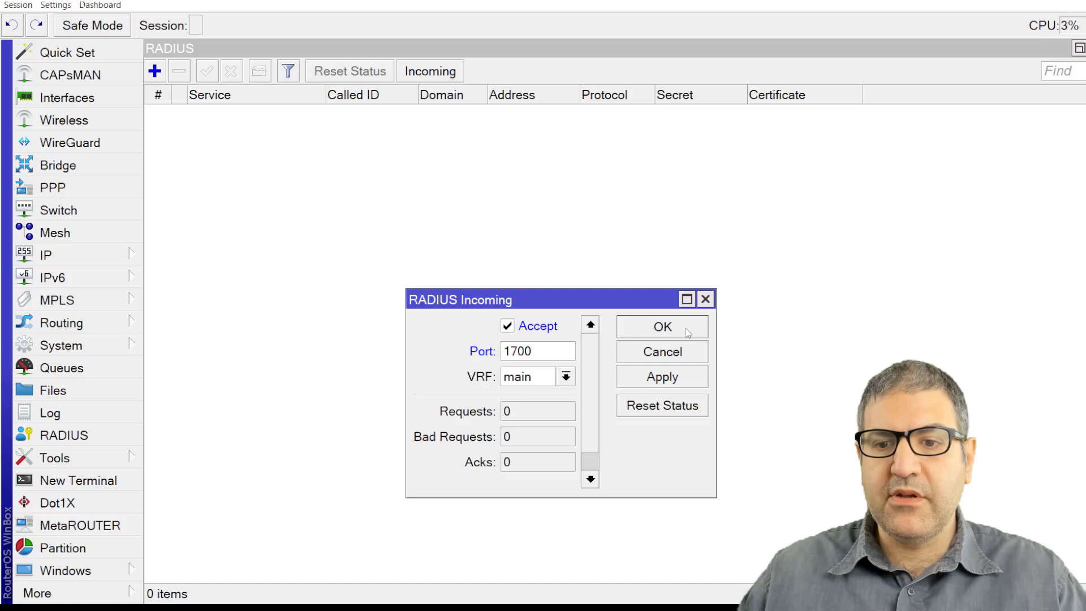
{"action": "left_click", "coordinate": [686, 330]}
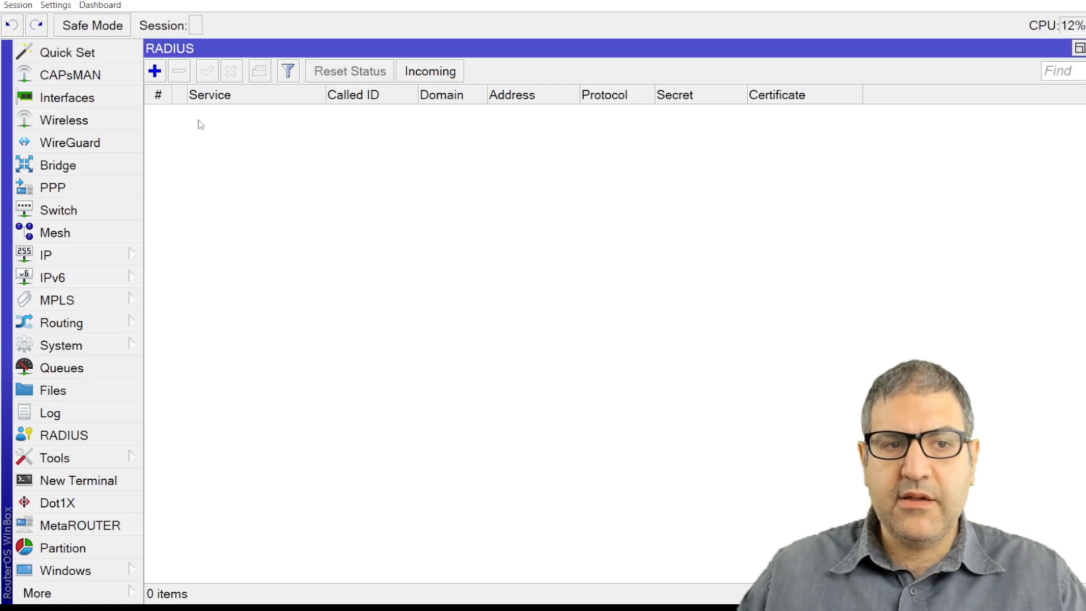
Add a ppp and hotspot RADIUS server at 10.0.0.254 with the shared secret.
{"action": "left_click", "coordinate": [154, 72]}
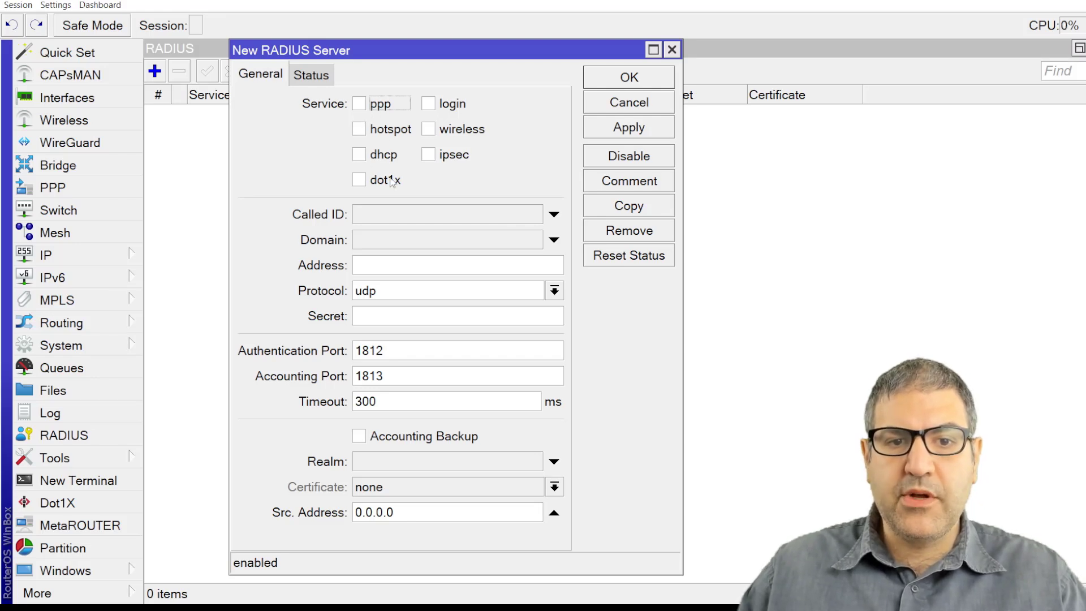
{"action": "left_click", "coordinate": [360, 103]}
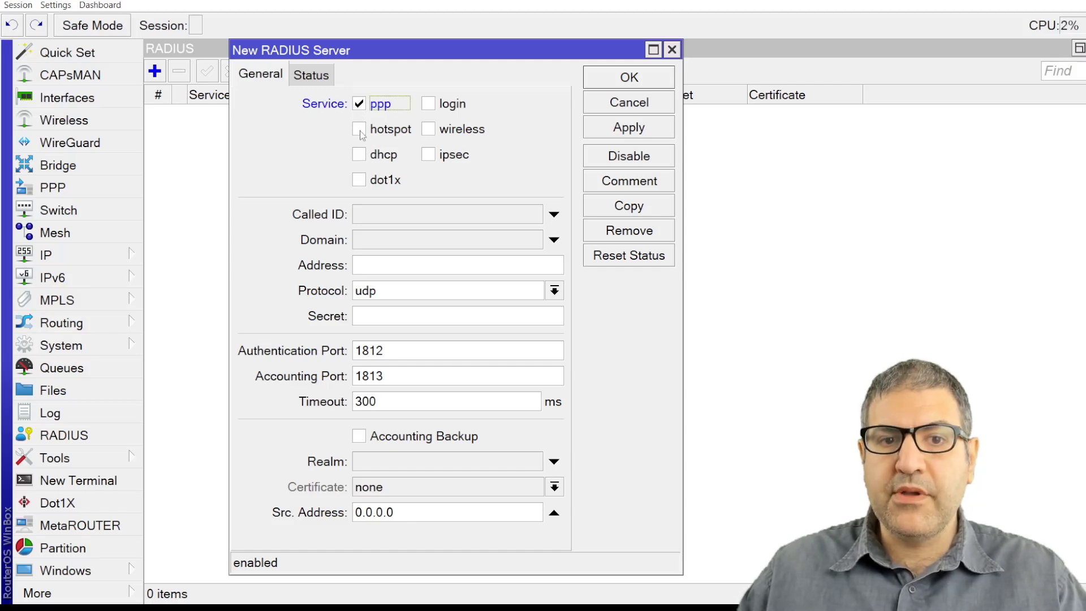
{"action": "left_click", "coordinate": [359, 130]}
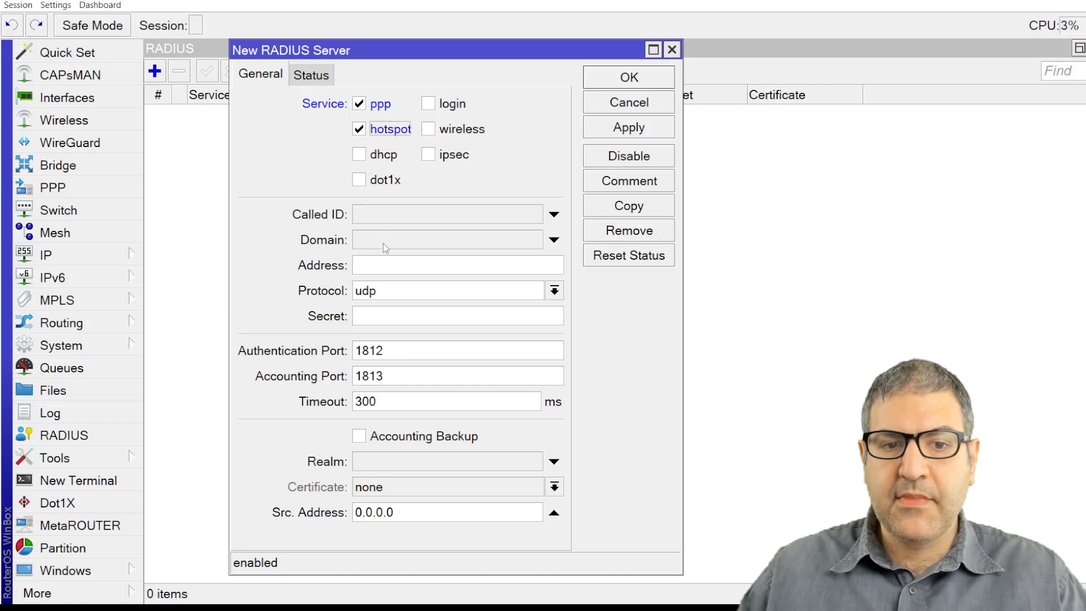
{"action": "left_click", "coordinate": [382, 264]}
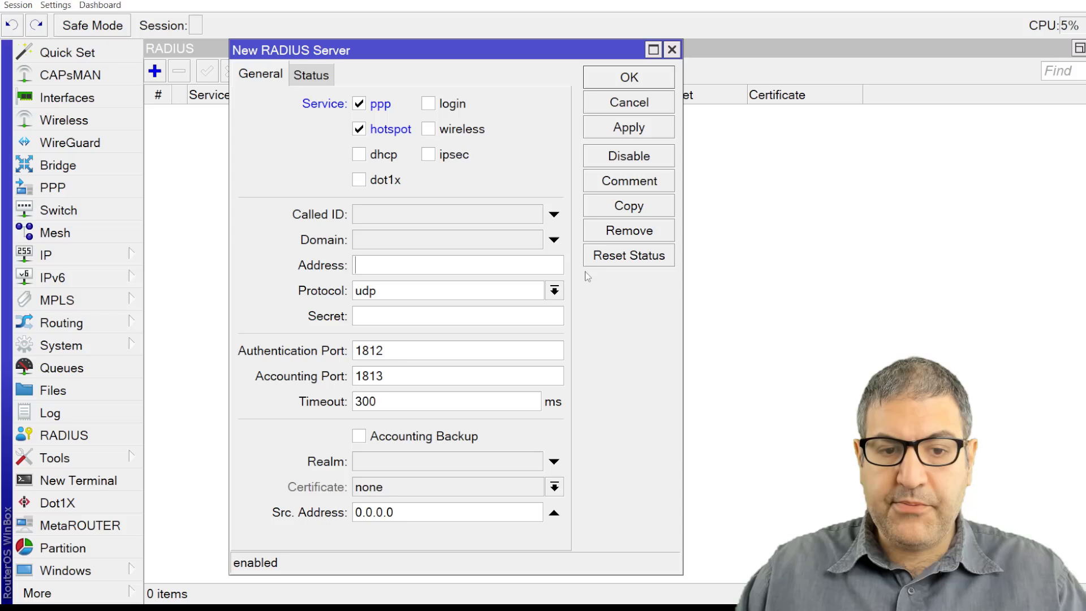
{"action": "type", "text": "10.0.0.254"}
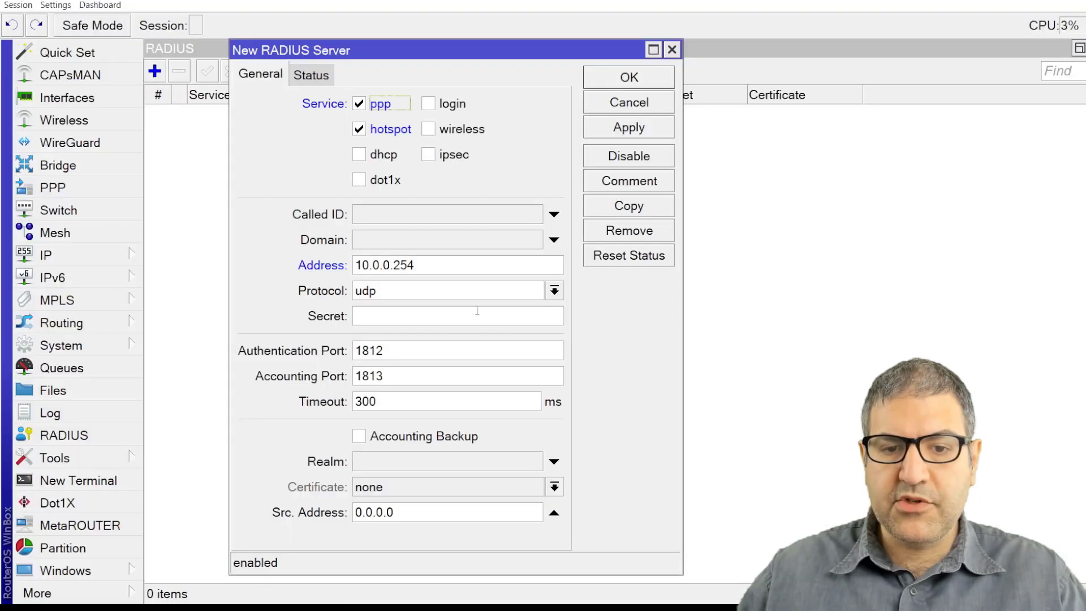
{"action": "type", "text": "*******"}
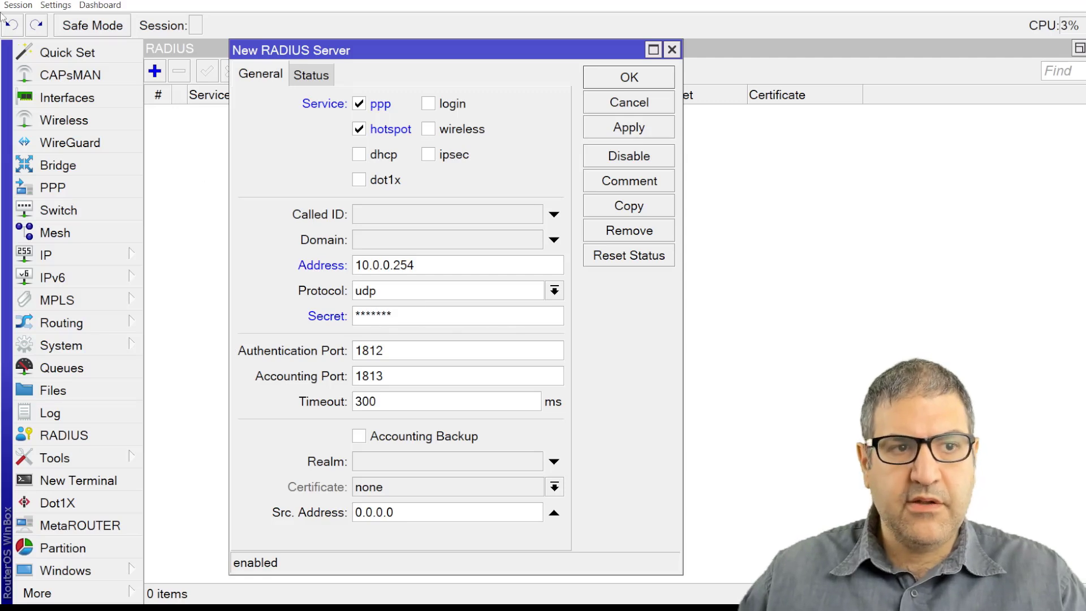
{"action": "left_click", "coordinate": [56, 5]}
{"action": "left_click", "coordinate": [66, 35]}
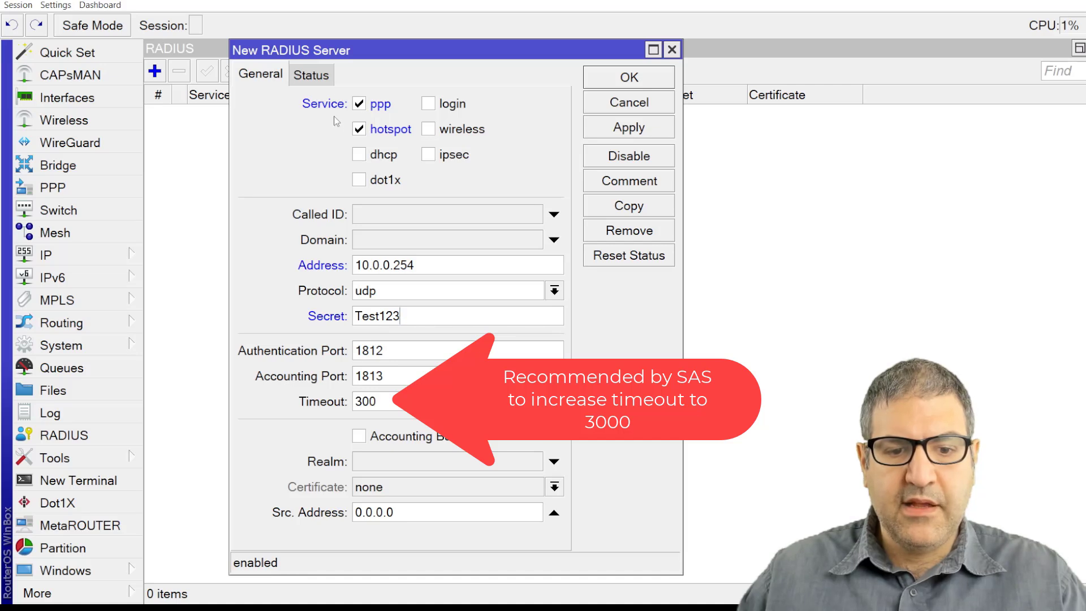
{"action": "left_click", "coordinate": [629, 128]}
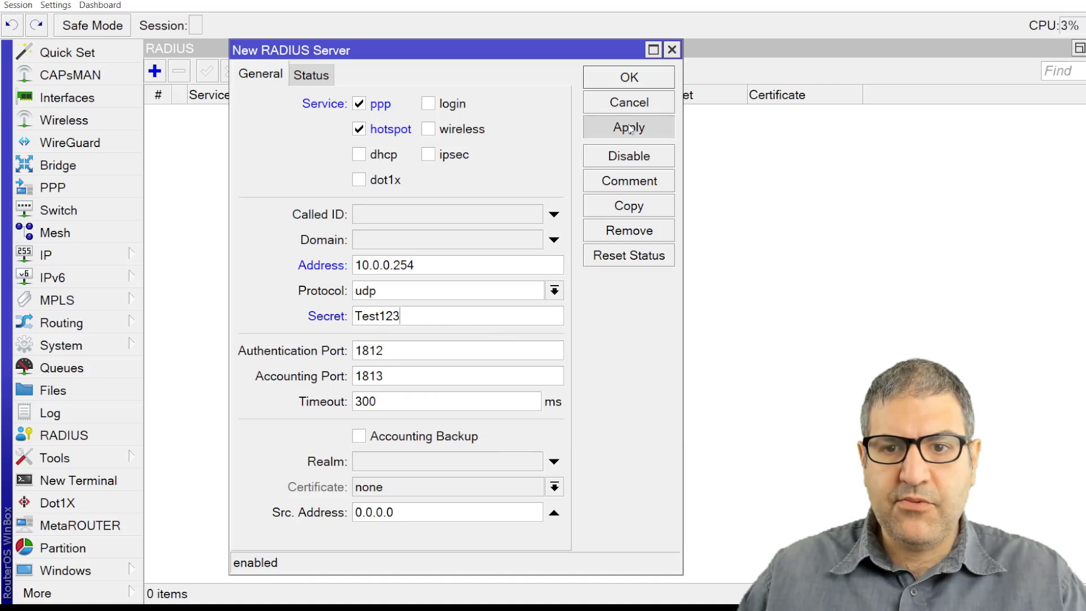
{"action": "left_click", "coordinate": [638, 85]}
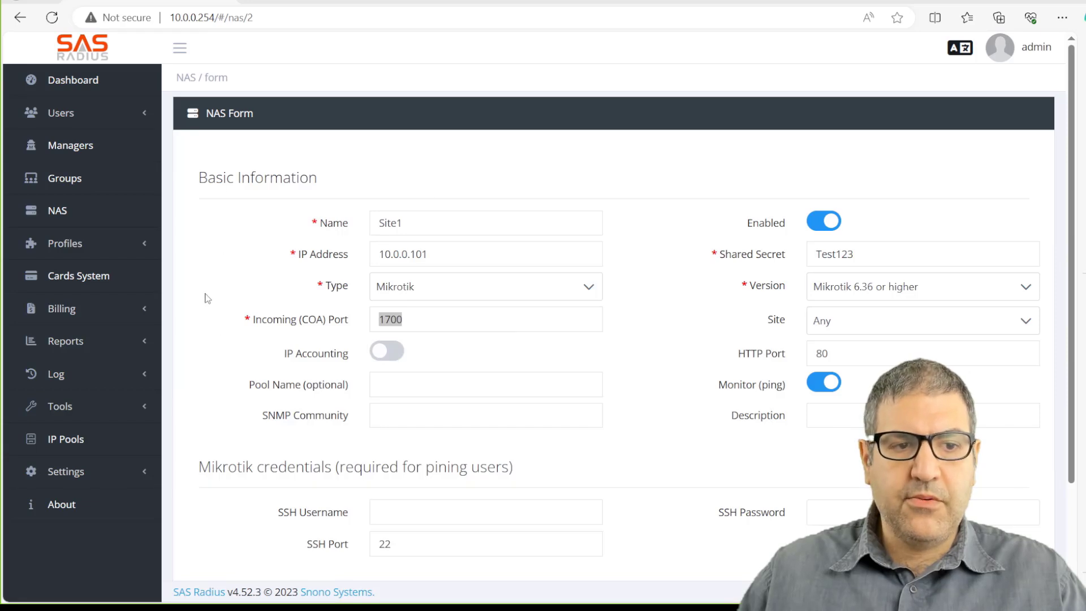
Dismiss the Site1 form and confirm Site1 shows 3ms RTT and 0% packet loss.
{"action": "scroll", "coordinate": [224, 282], "scroll_direction": "down", "scroll_amount": 3}
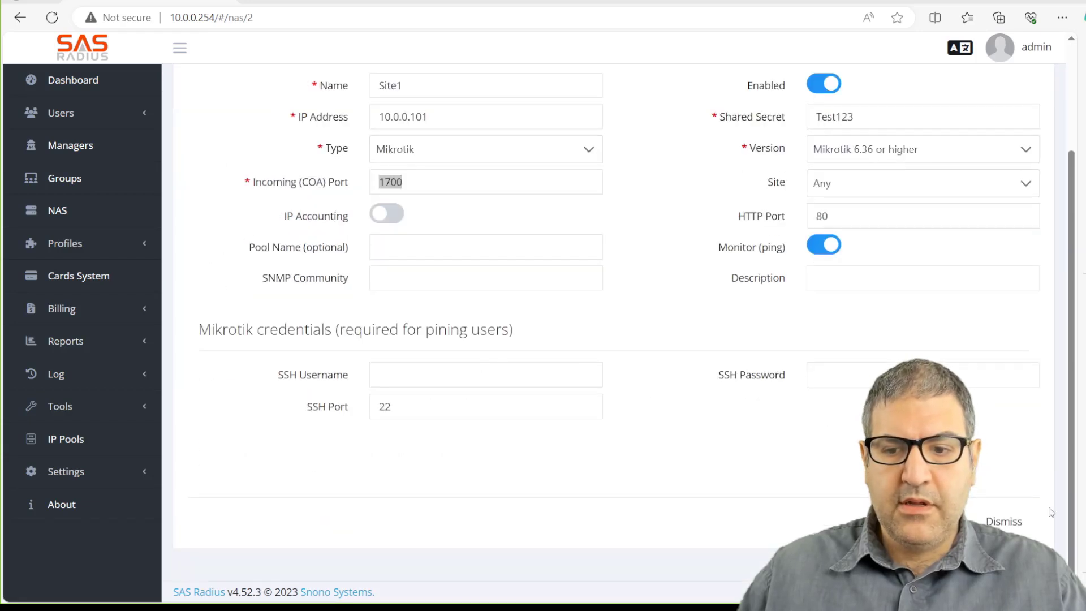
{"action": "left_click", "coordinate": [1015, 521]}
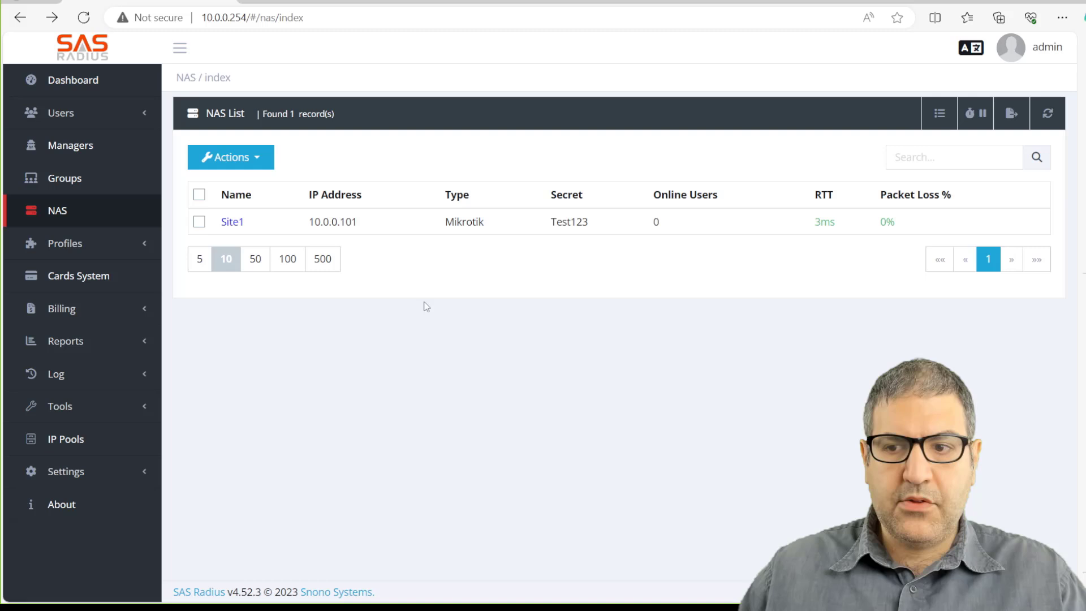
{"action": "left_click_drag", "start_coordinate": [812, 225], "coordinate": [836, 229]}
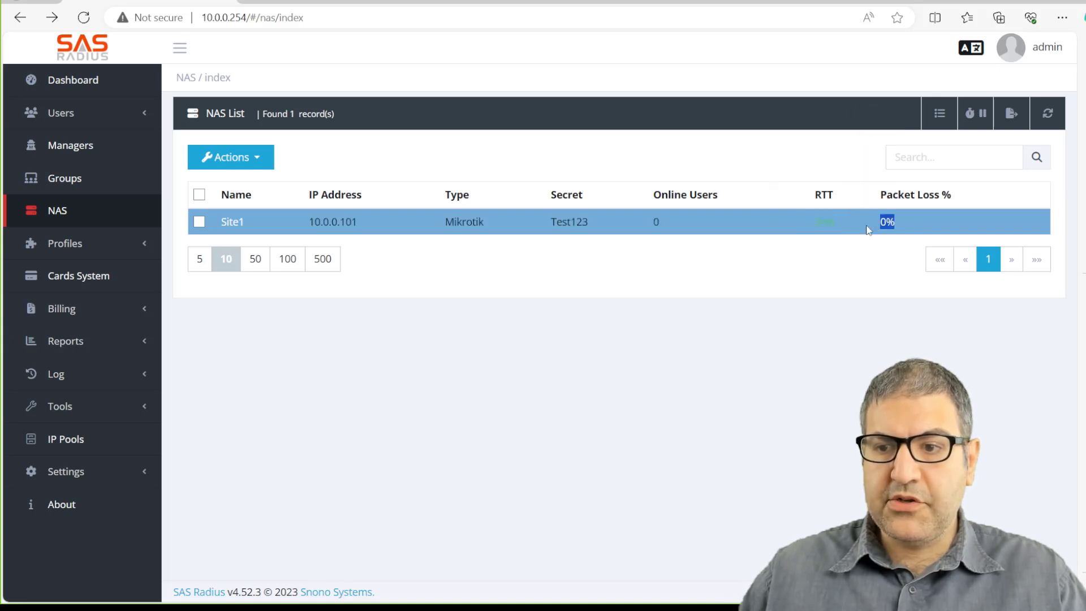
{"action": "left_click_drag", "start_coordinate": [813, 222], "coordinate": [836, 224]}
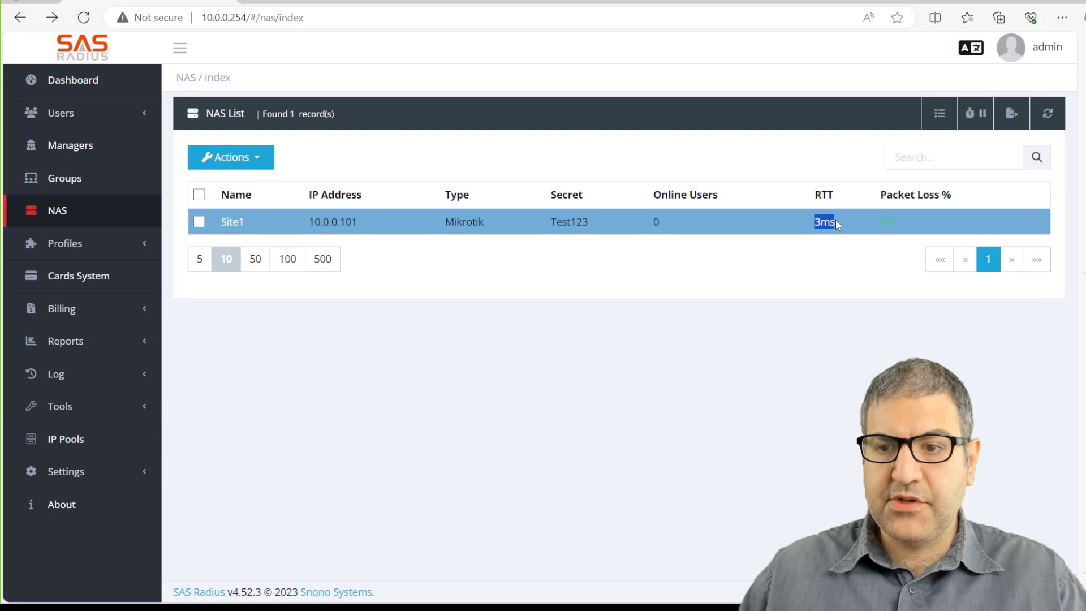